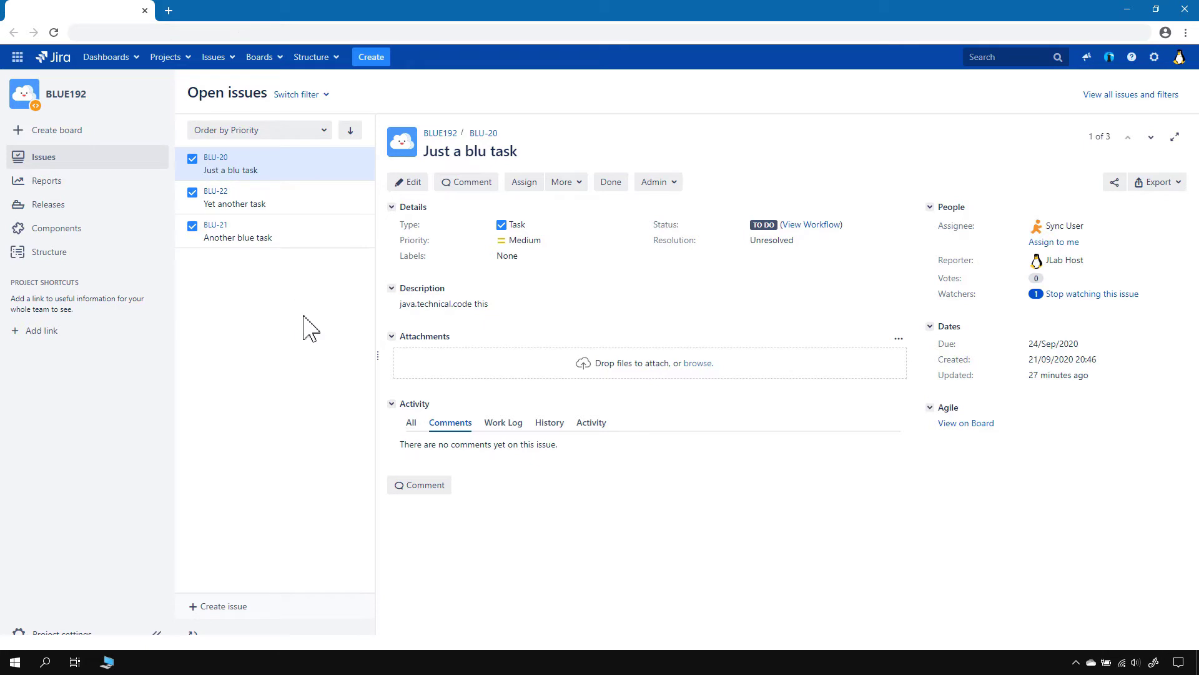
Browse the BLUE192 tasks and check the priority choices on 'Just a blu task', keeping Medium.
click(260, 199)
click(295, 240)
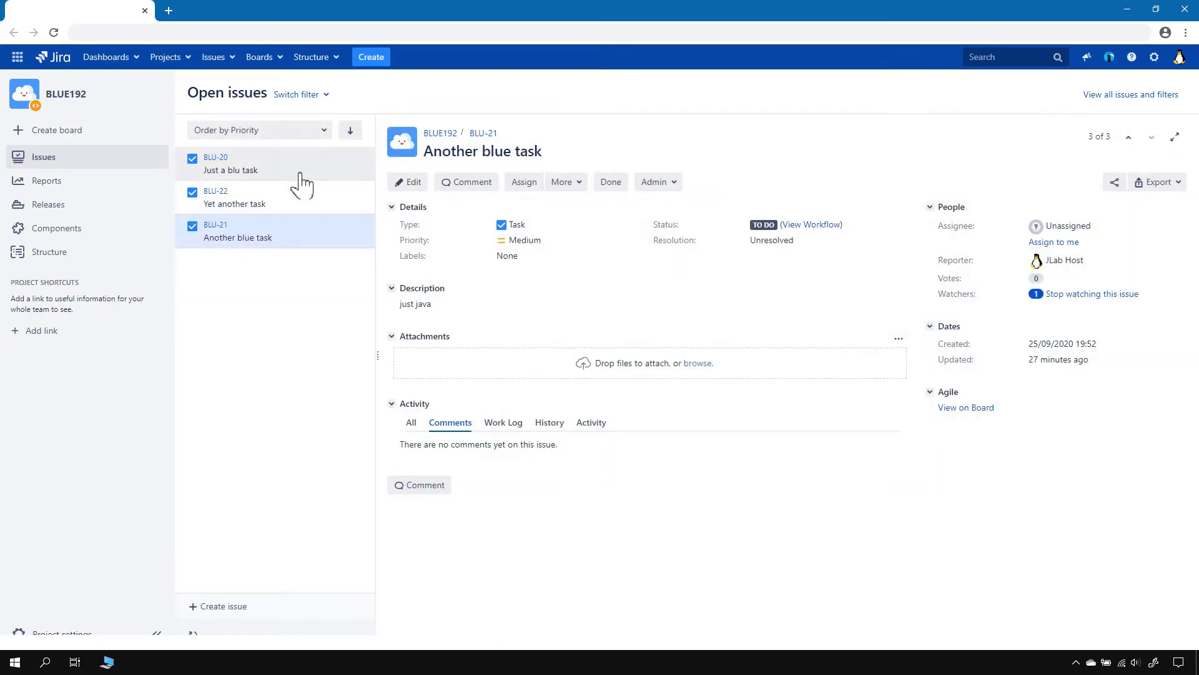
click(304, 175)
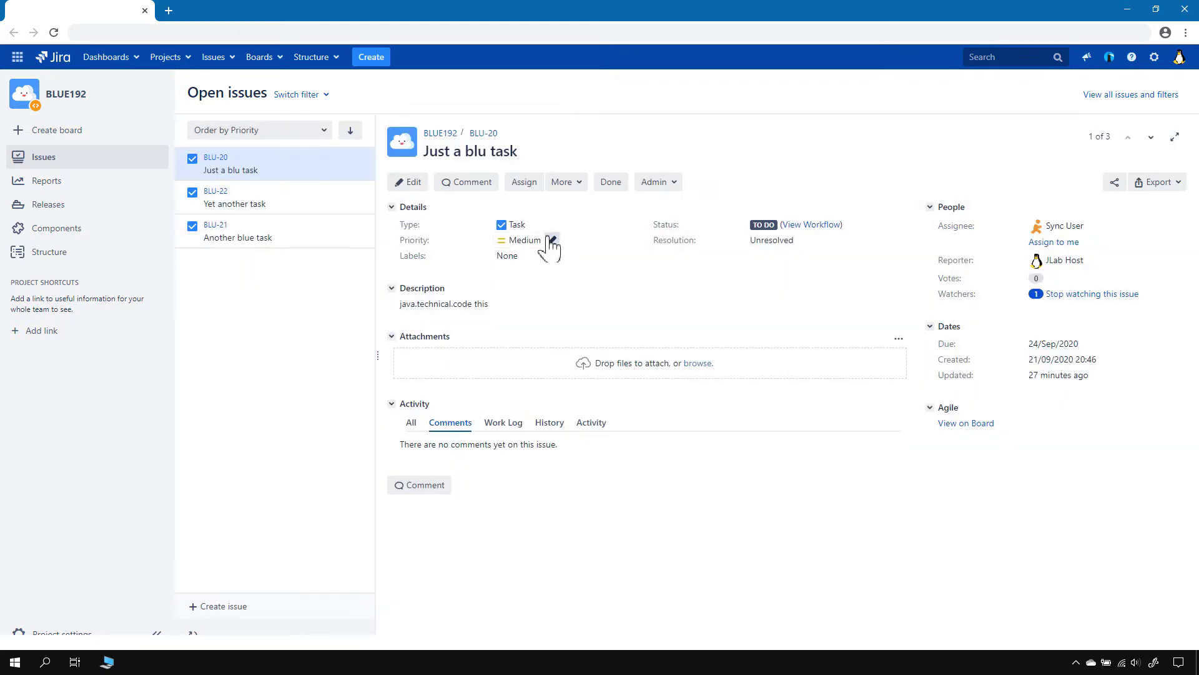
click(552, 241)
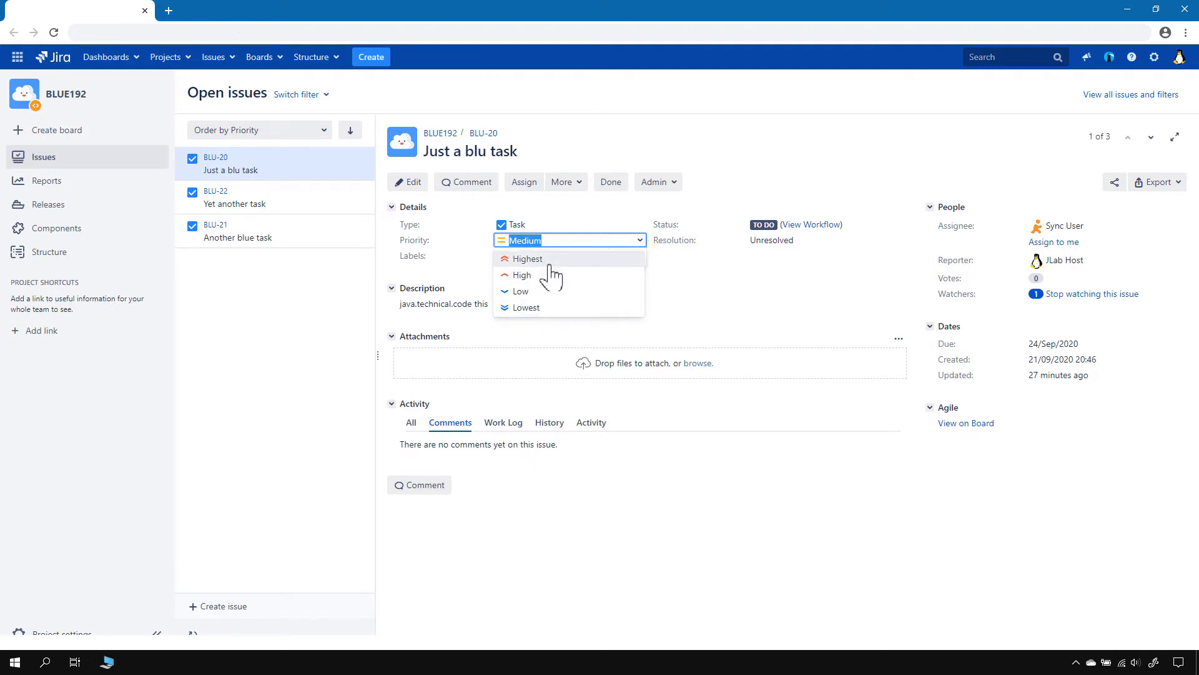
click(669, 264)
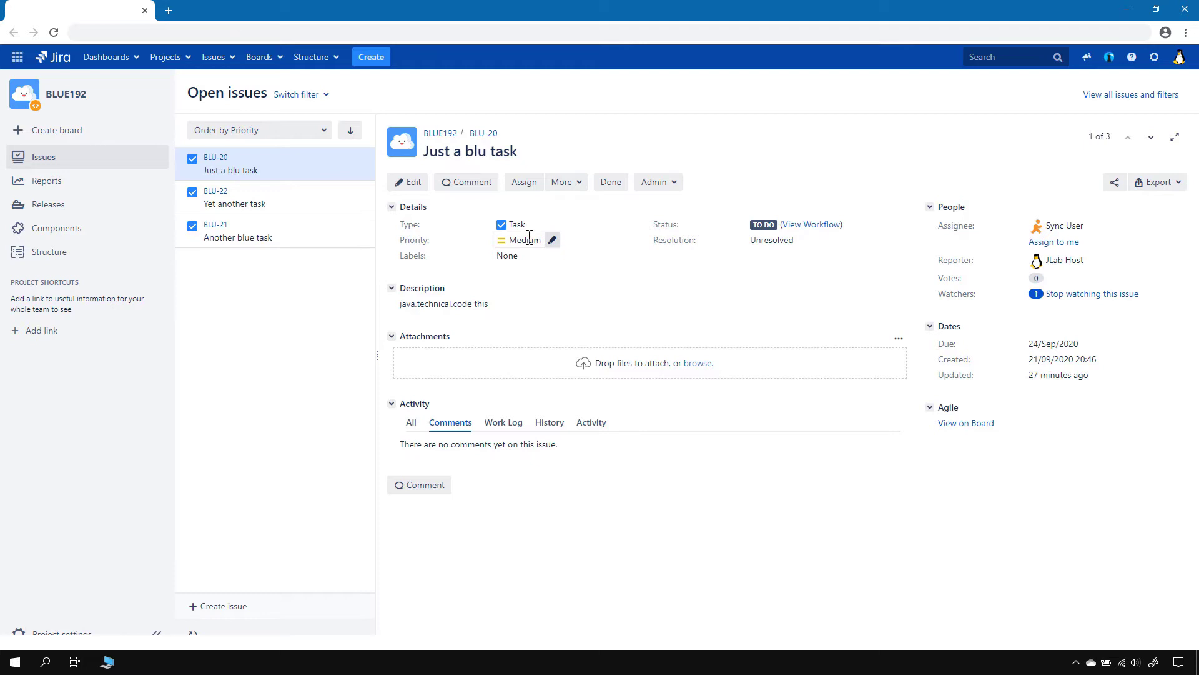
click(556, 244)
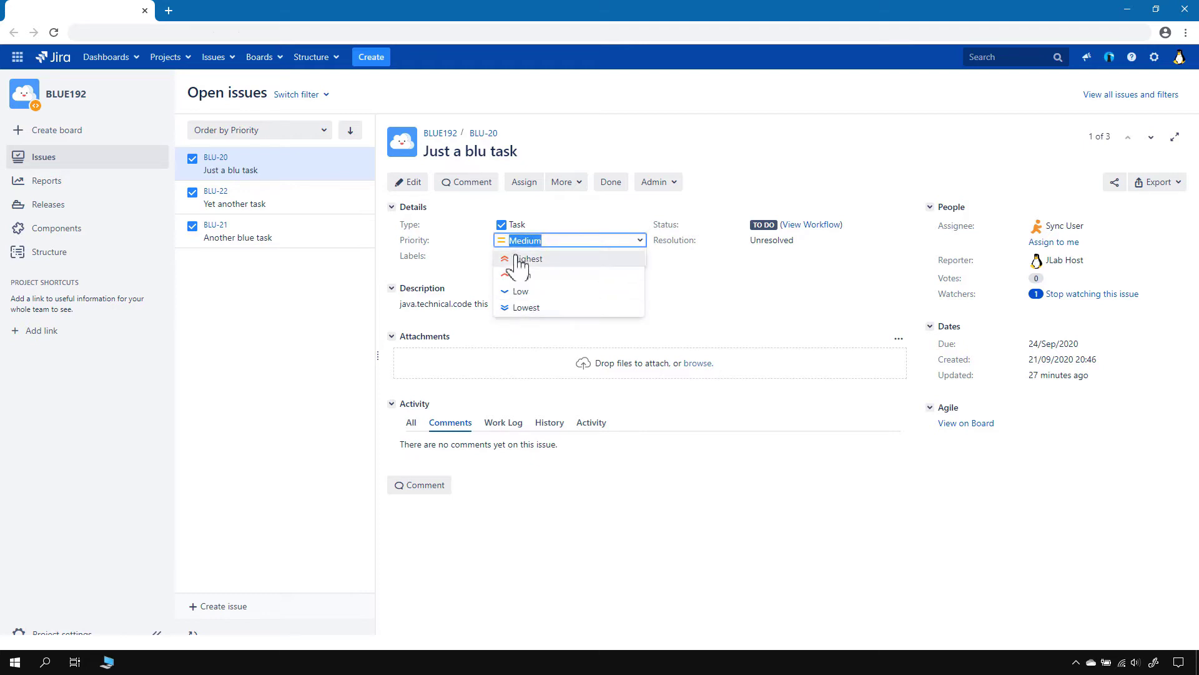
click(692, 277)
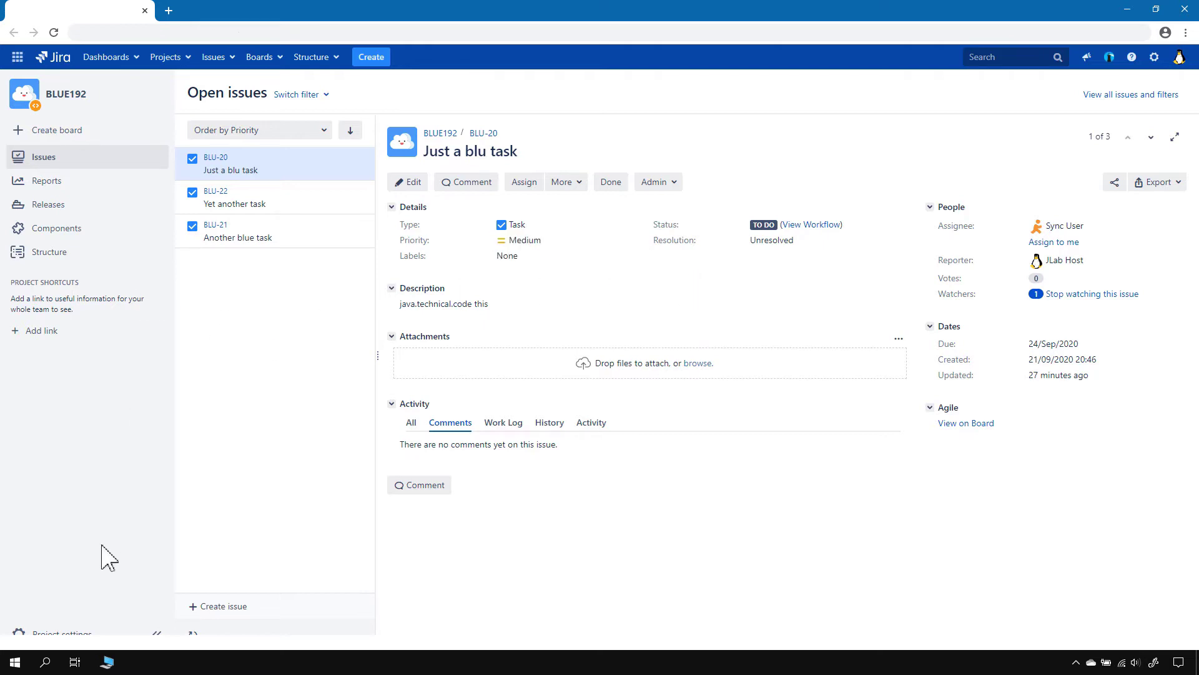
Open BLUE192's project settings Priorities page showing the Default priority scheme.
click(57, 632)
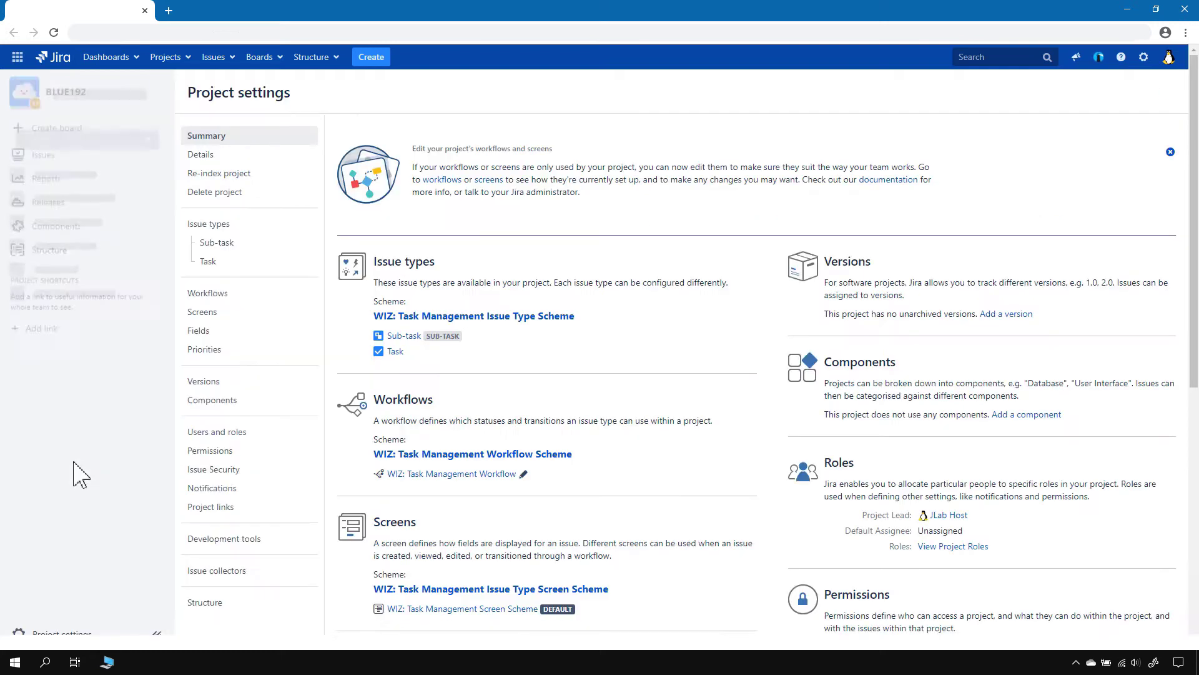
scroll(235, 442, down, 1)
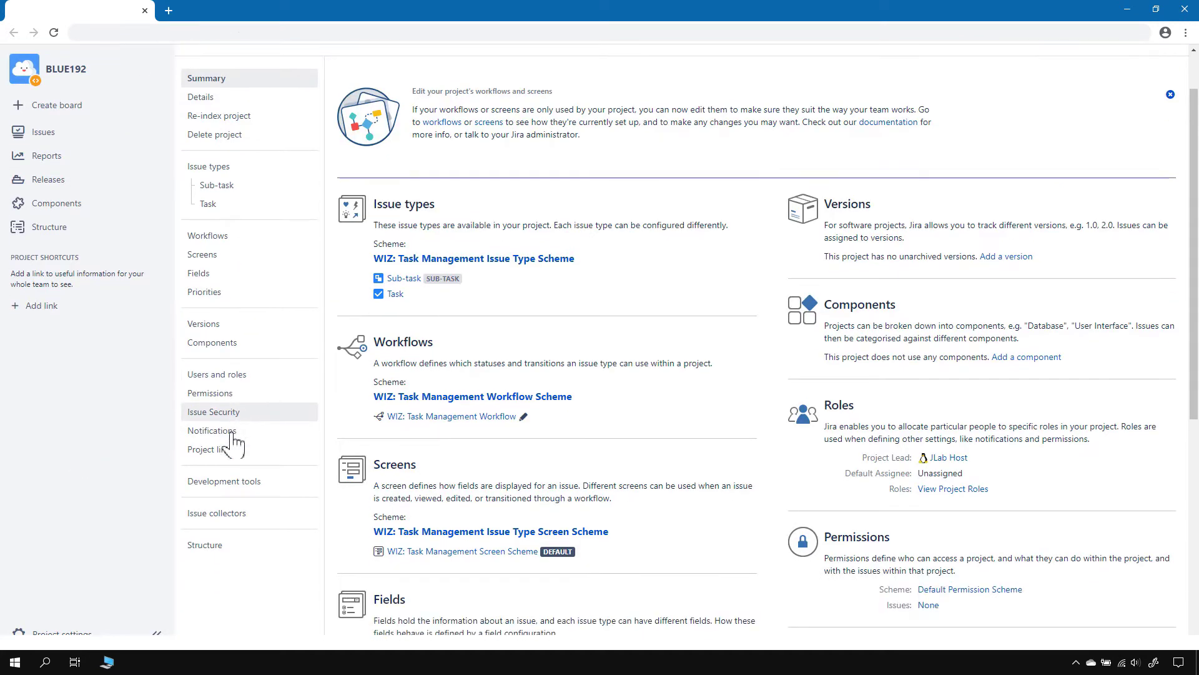
click(216, 299)
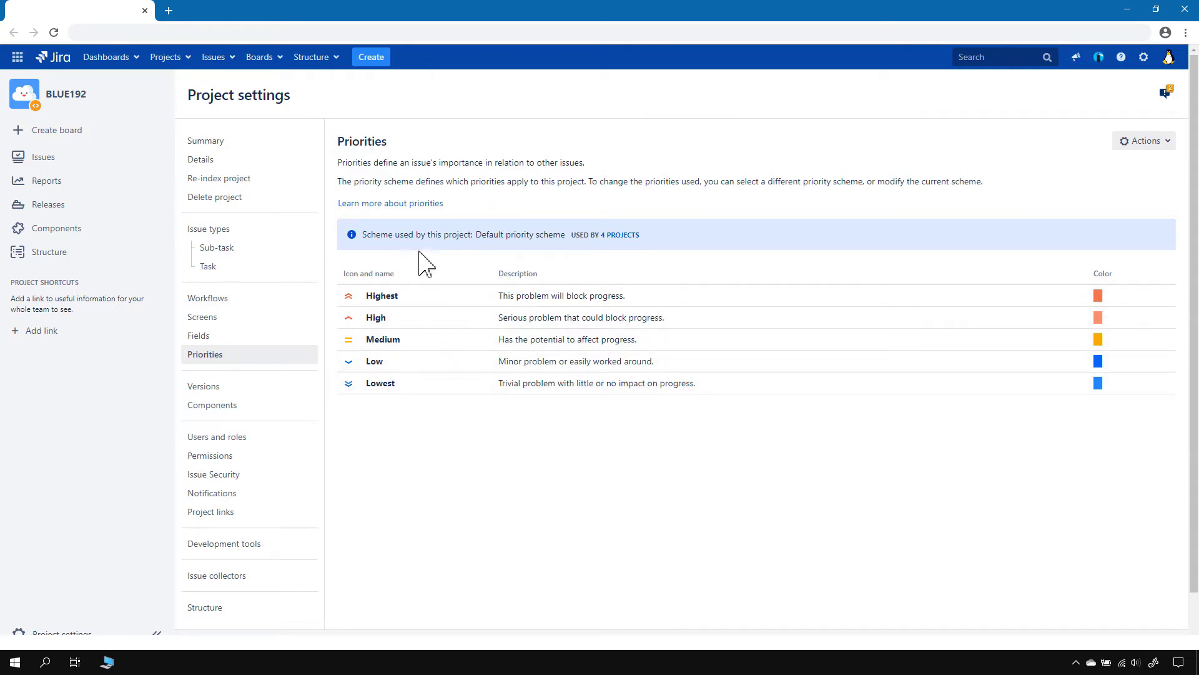
Go from the scheme's Actions menu to View priority schemes, then to the global Priorities list.
click(1148, 143)
click(1120, 172)
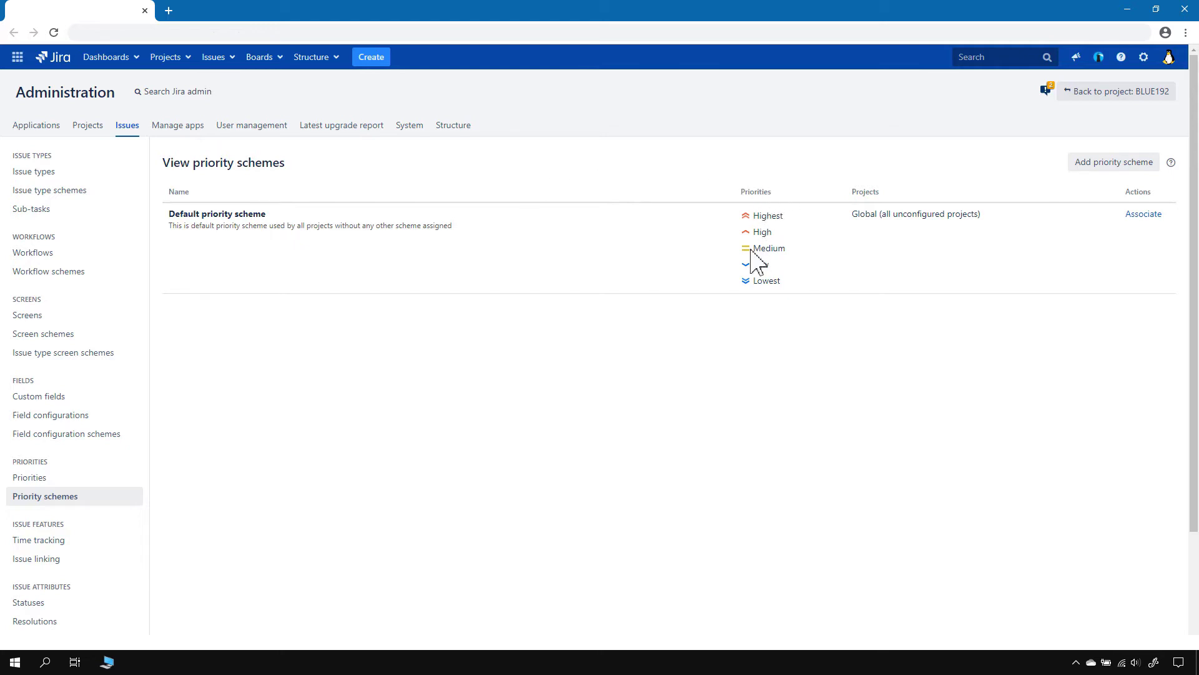
click(36, 479)
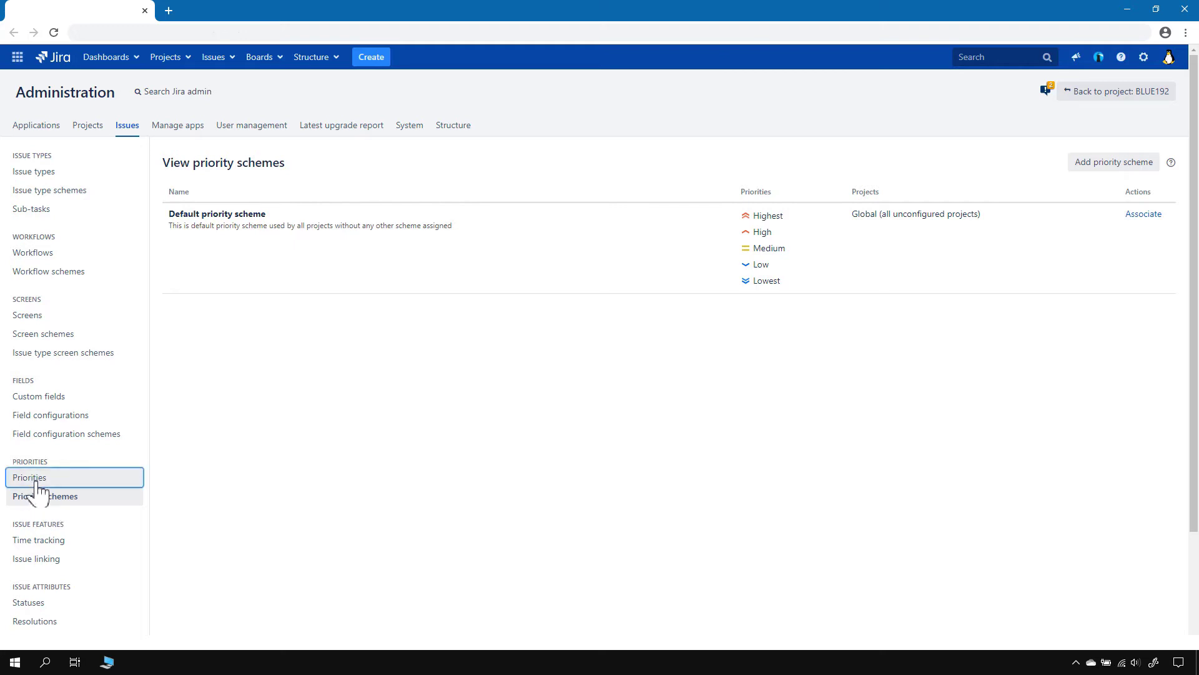
Add a priority named Normal with the trivial.png icon and green colour #279904.
click(1099, 164)
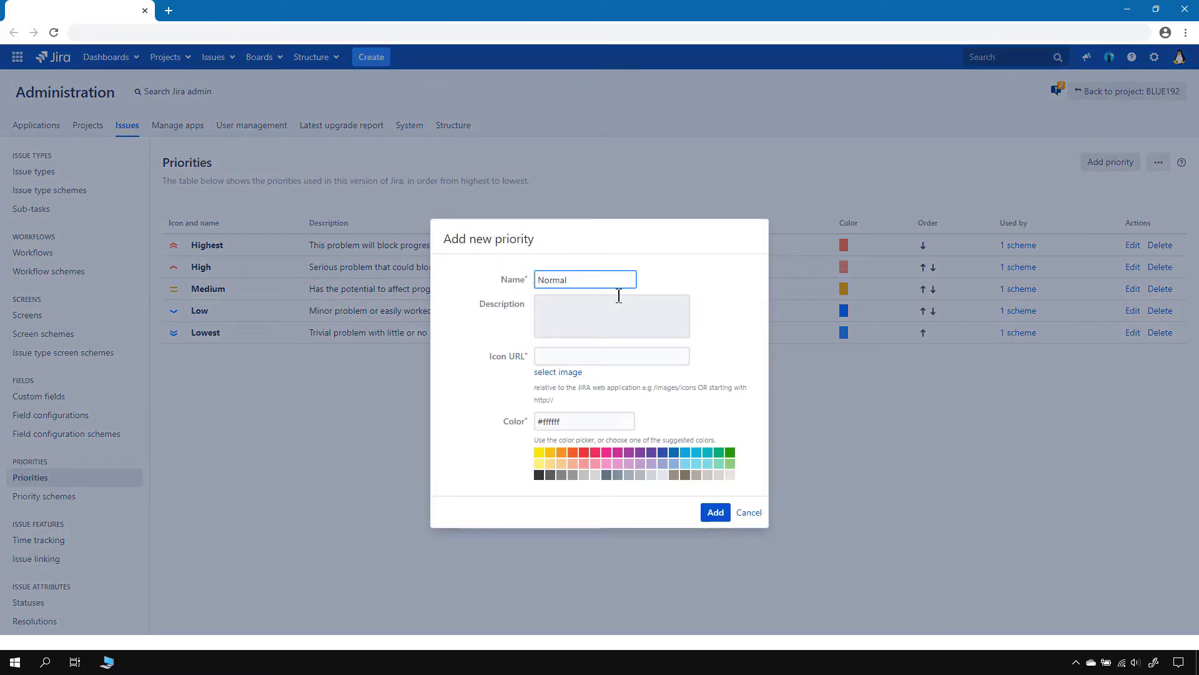
click(558, 372)
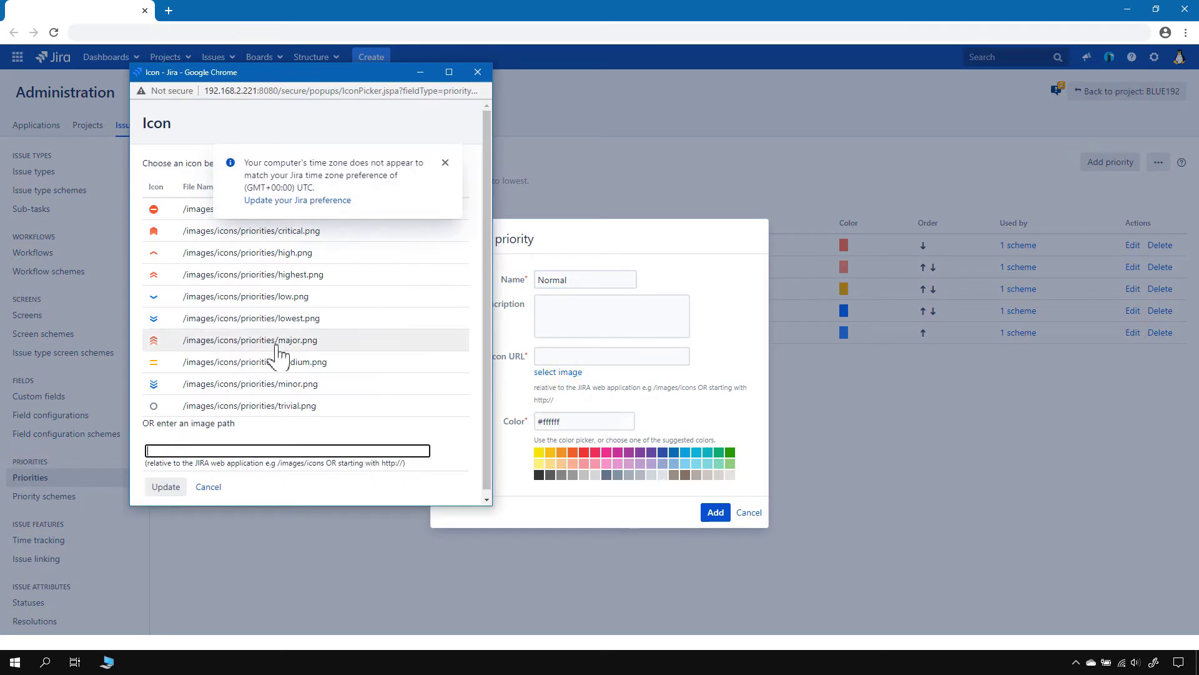
click(445, 164)
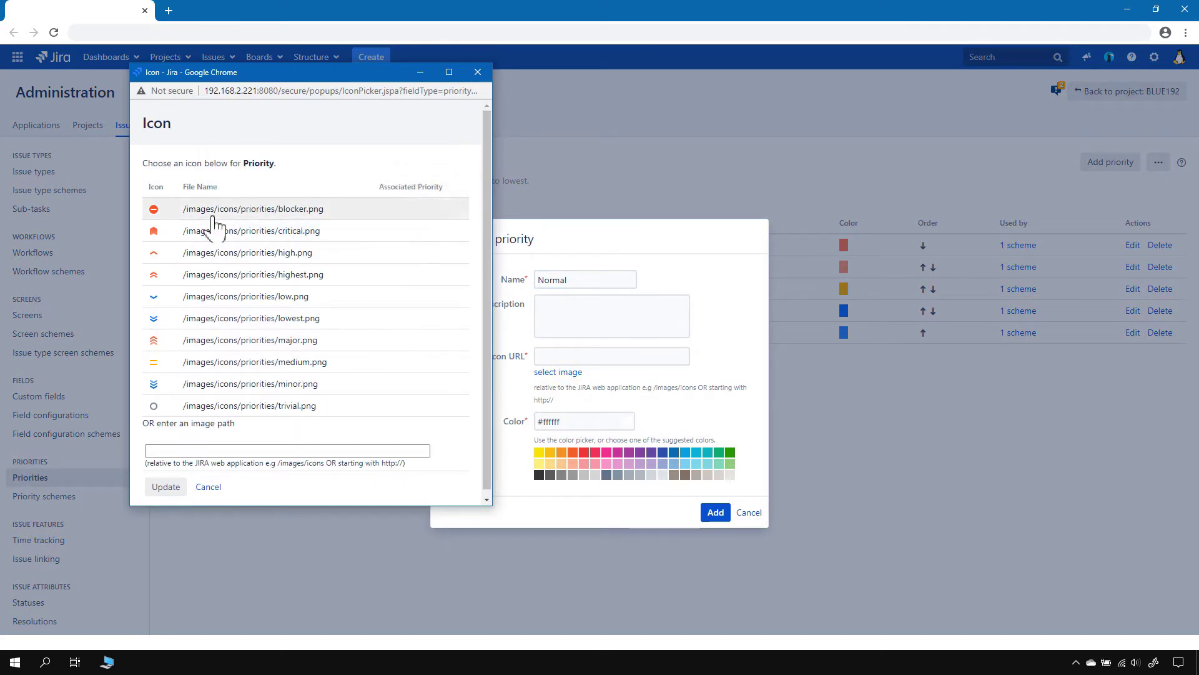
click(295, 410)
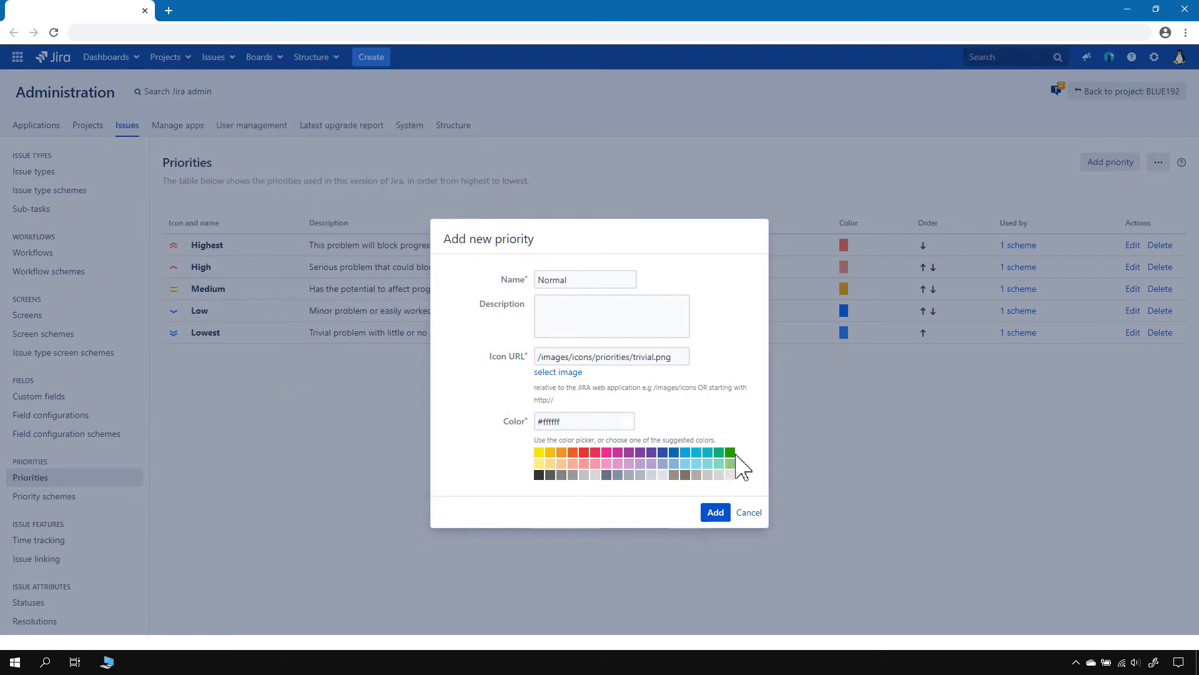
click(730, 453)
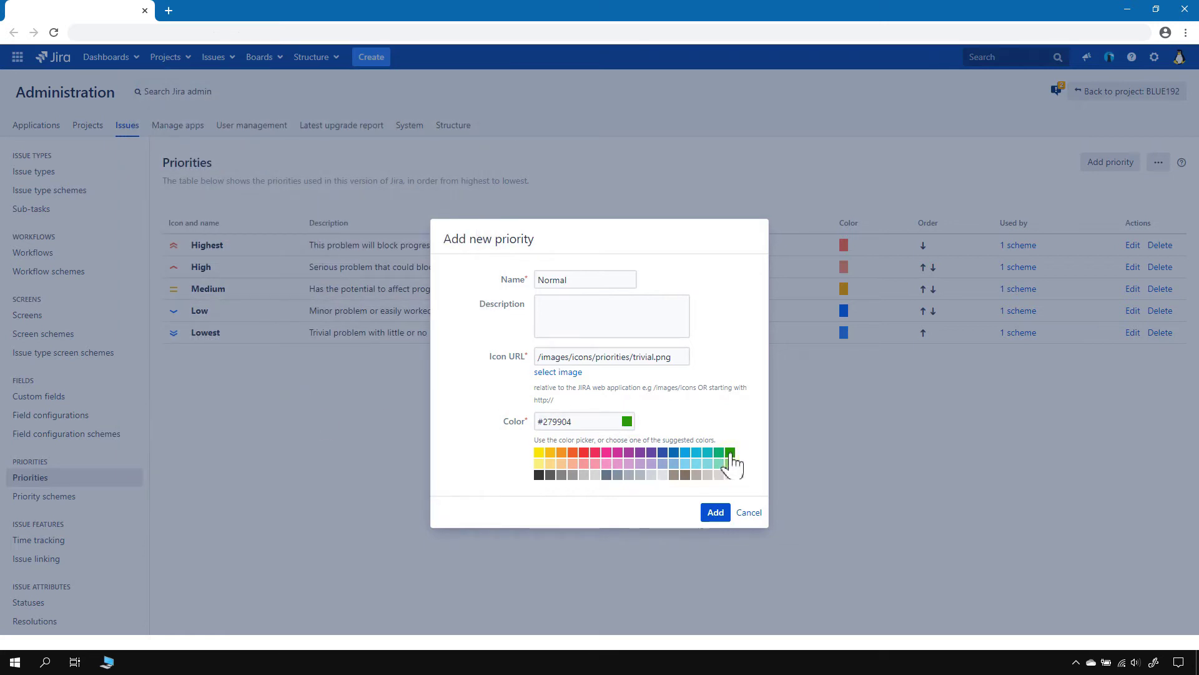
click(716, 512)
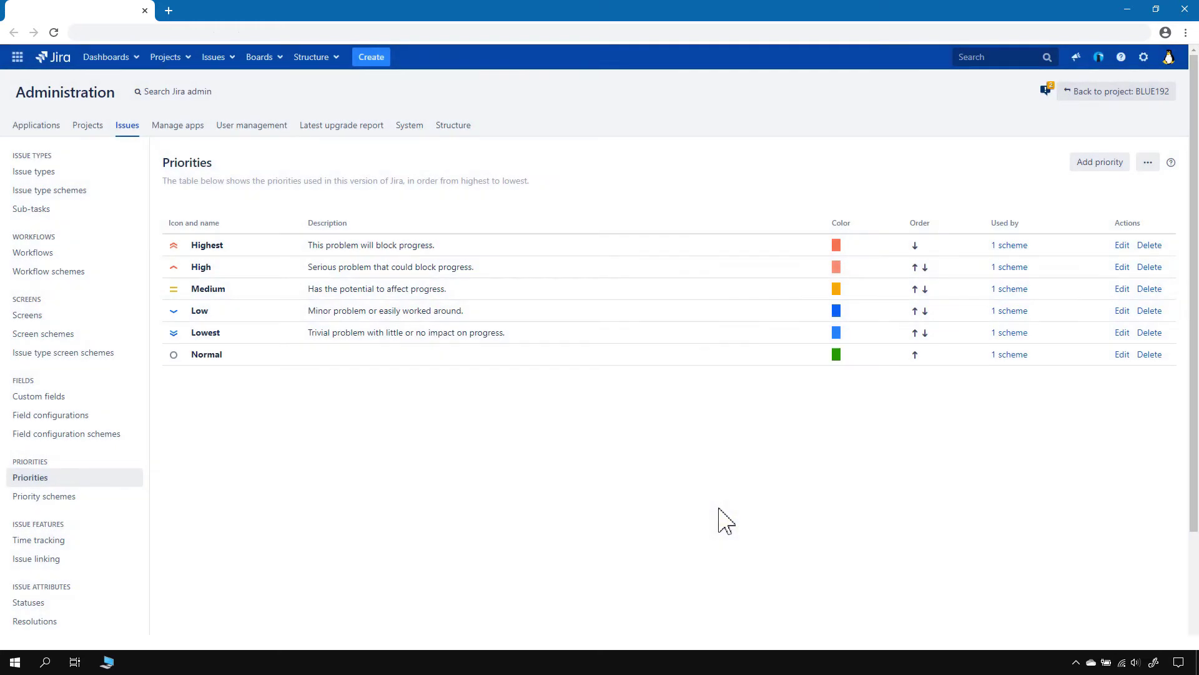
Raise Normal two places in the order so it sits between Medium and Low.
click(914, 355)
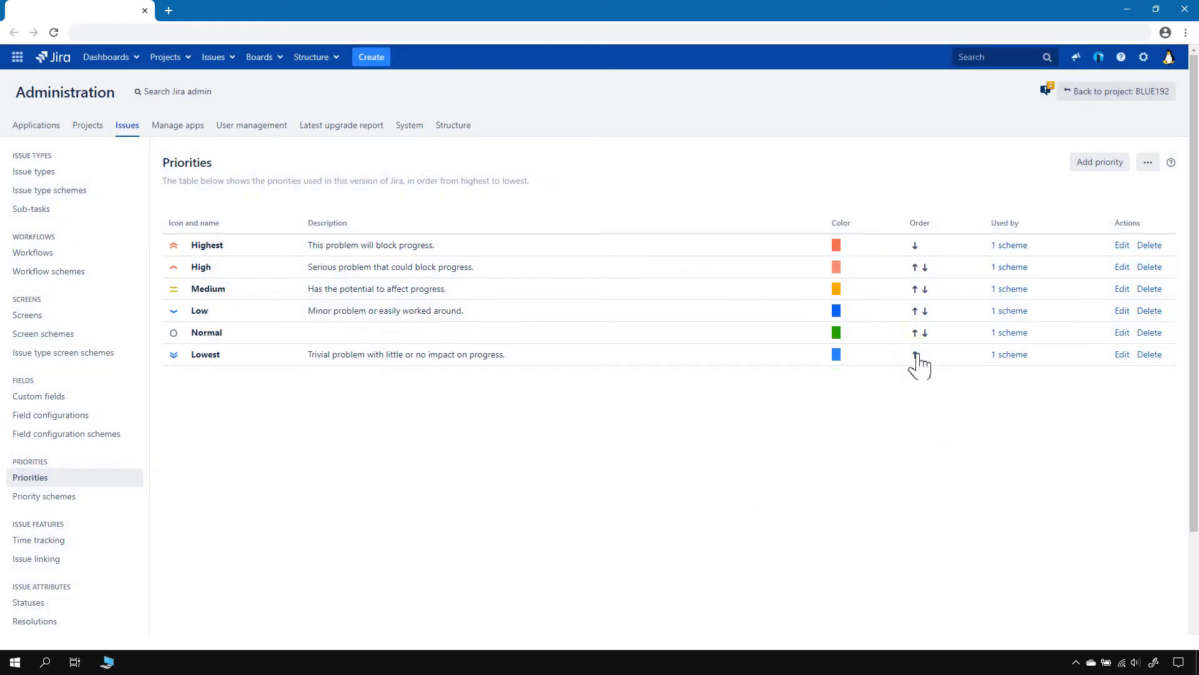
click(915, 333)
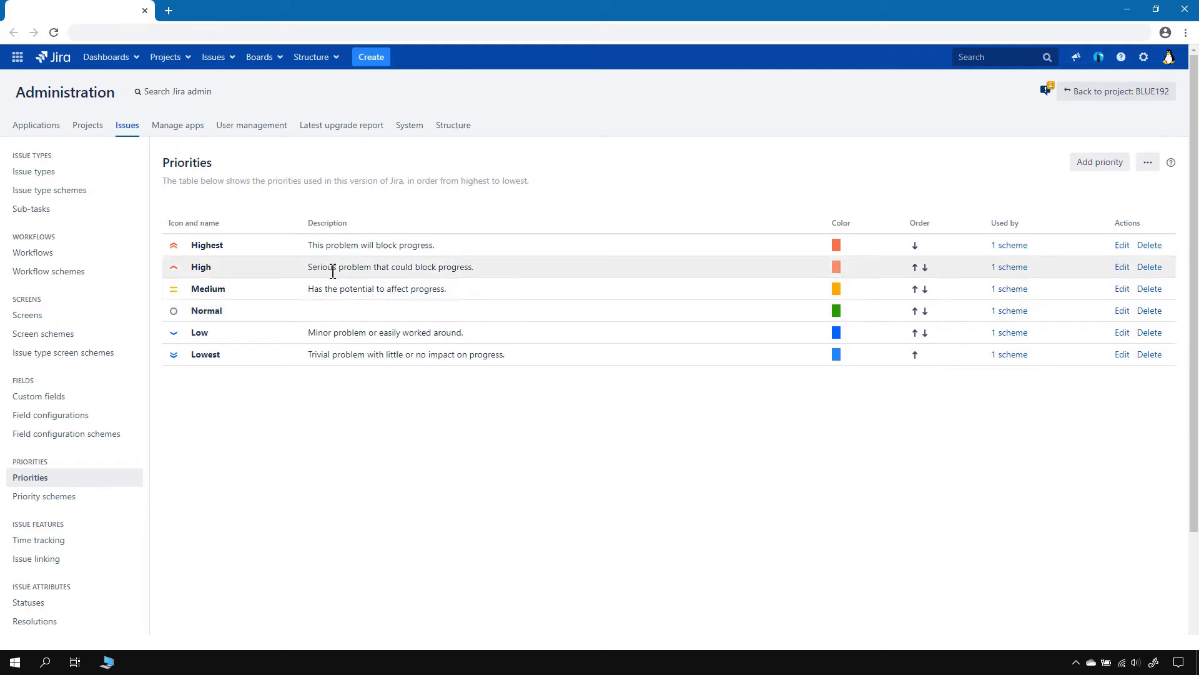
drag(309, 288, 454, 294)
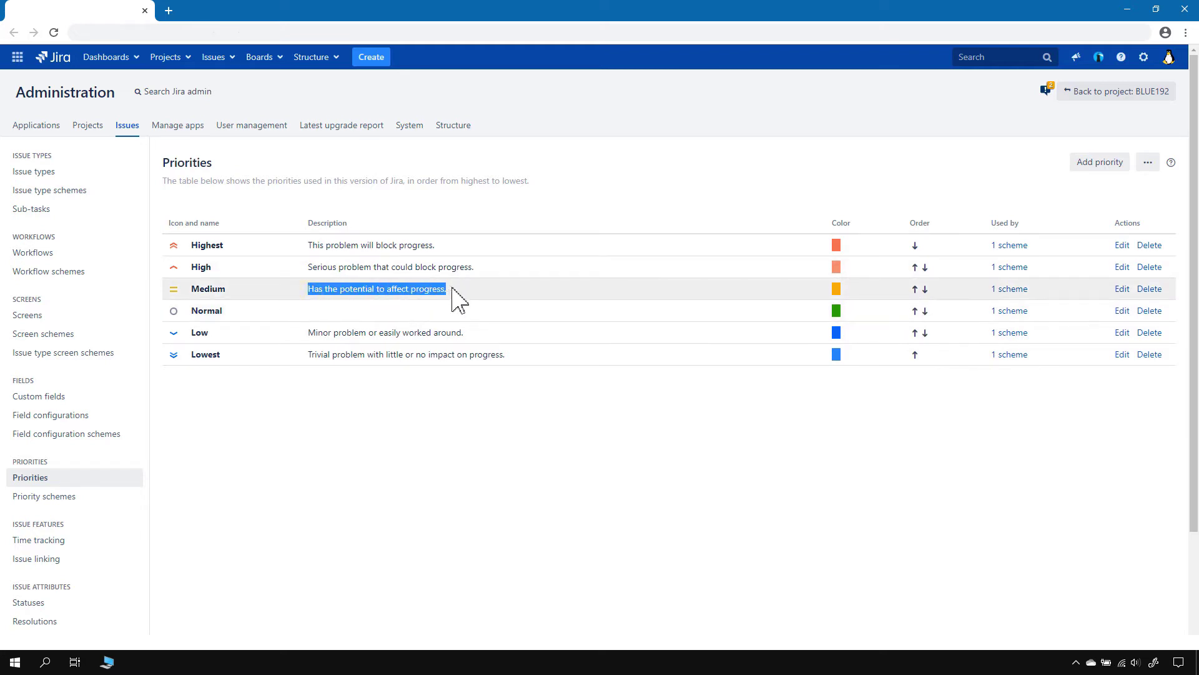
Set Normal's description to 'Has no potential to affect progress.' and save it.
click(1123, 311)
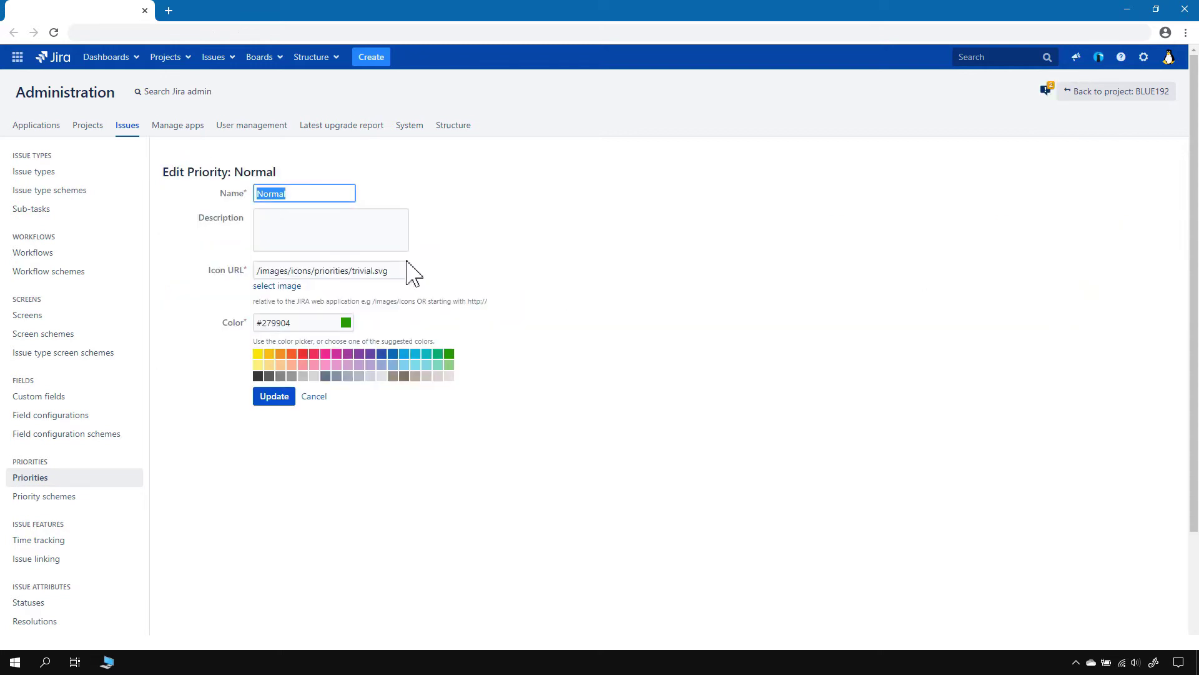
click(318, 225)
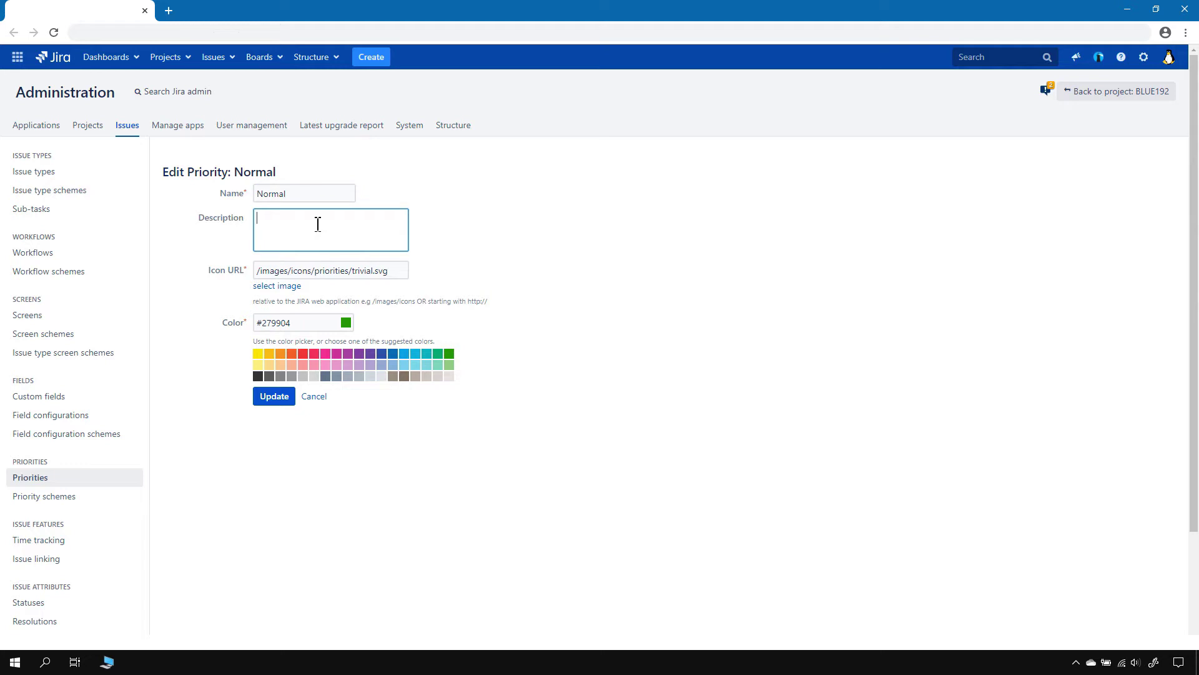
text(Has the potential to affect progress.)
key(BackSpace)
key(BackSpace)
key(BackSpace)
text(no)
click(276, 398)
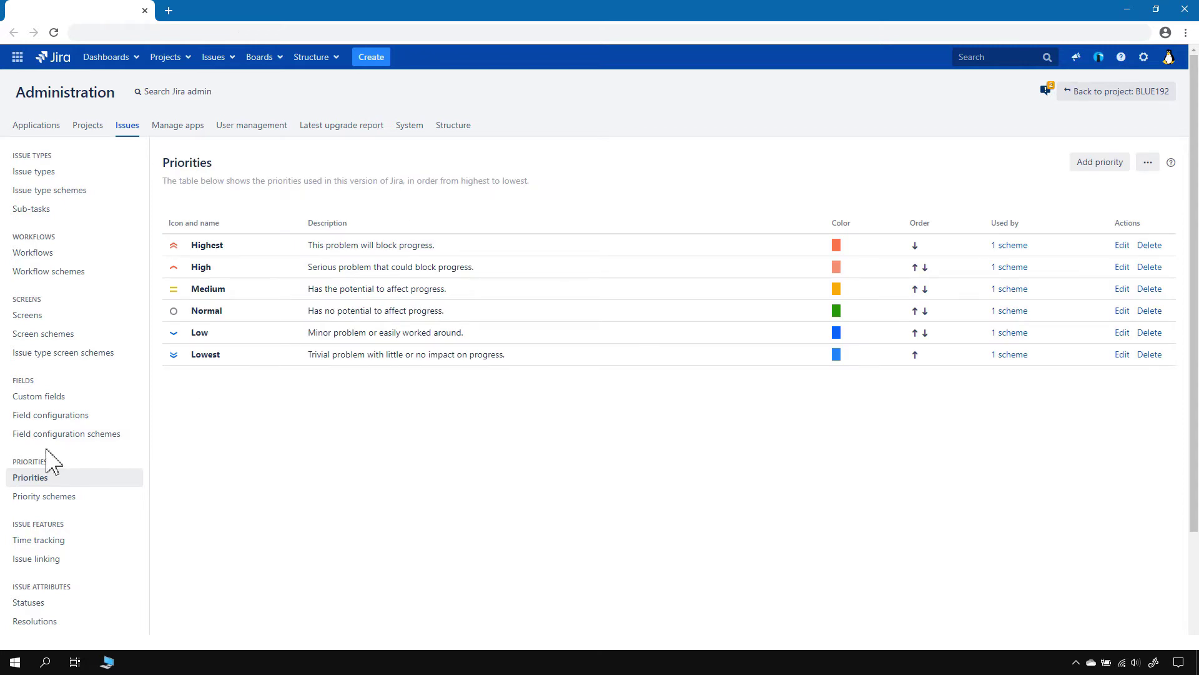
click(55, 497)
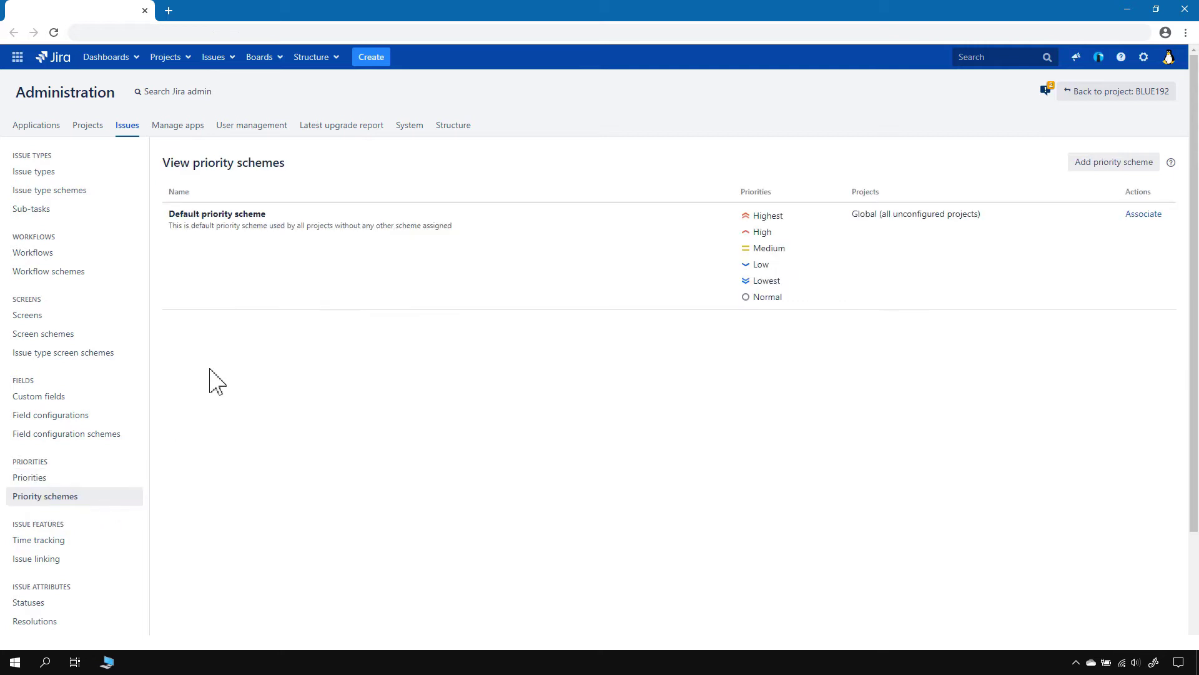
Create 'Simple Priority Scheme' with Highest, High and Normal selected and Normal as default.
click(1113, 165)
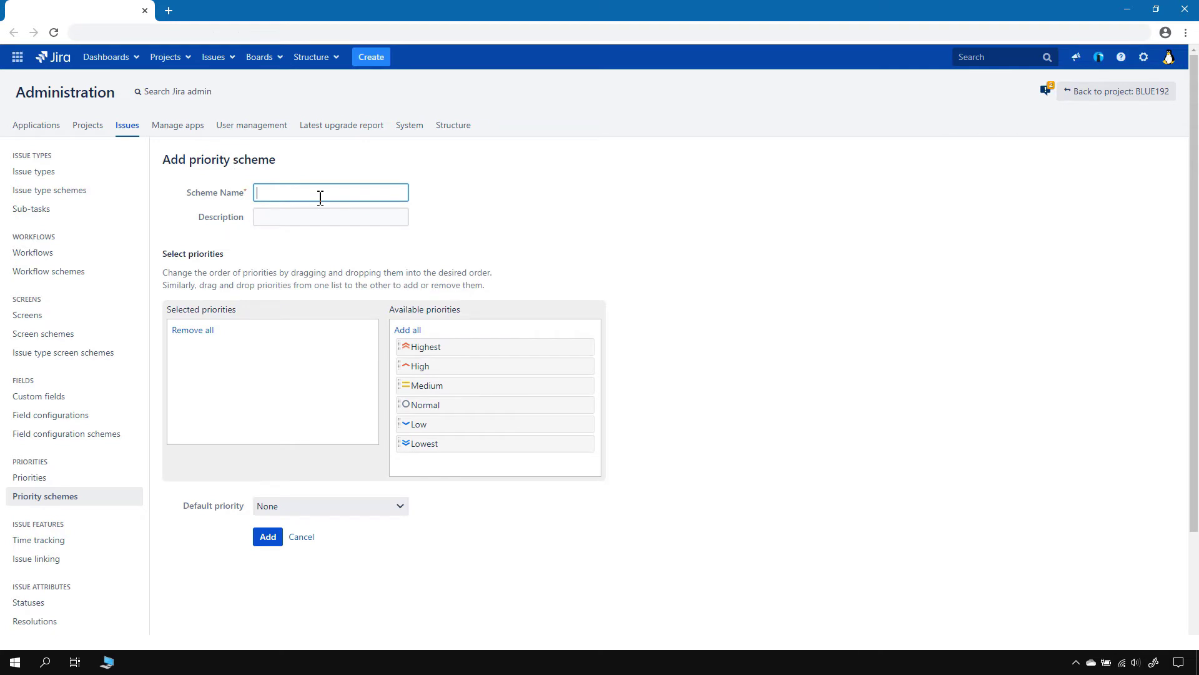
key(Tab)
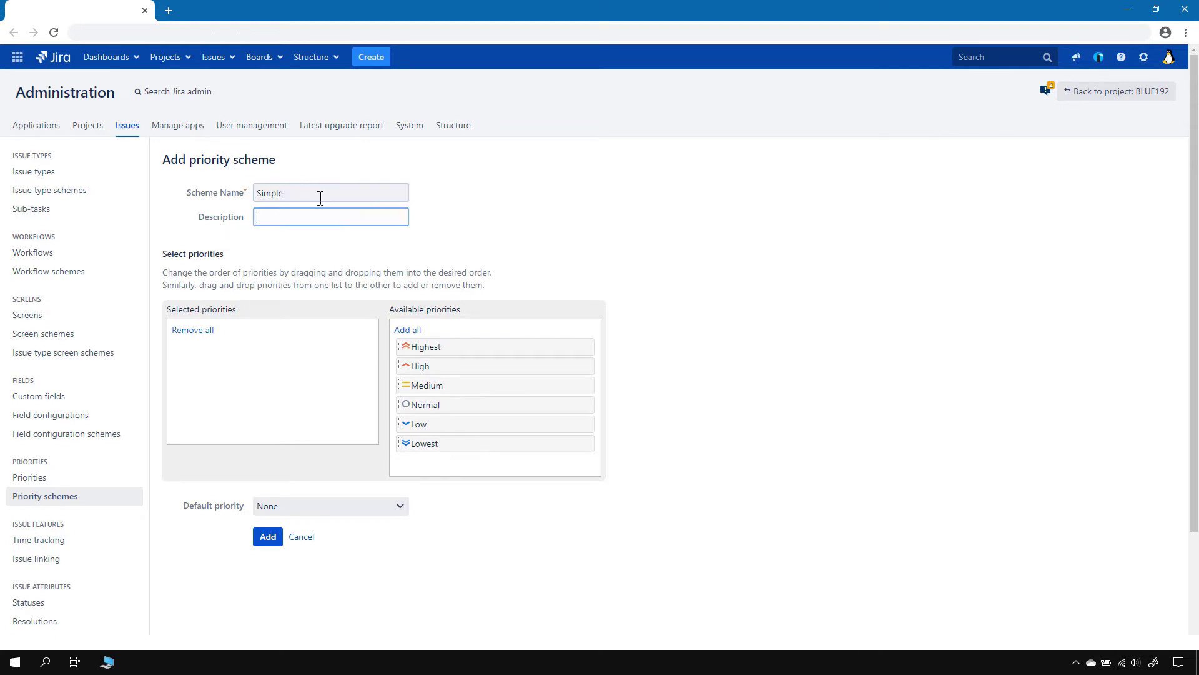
click(325, 198)
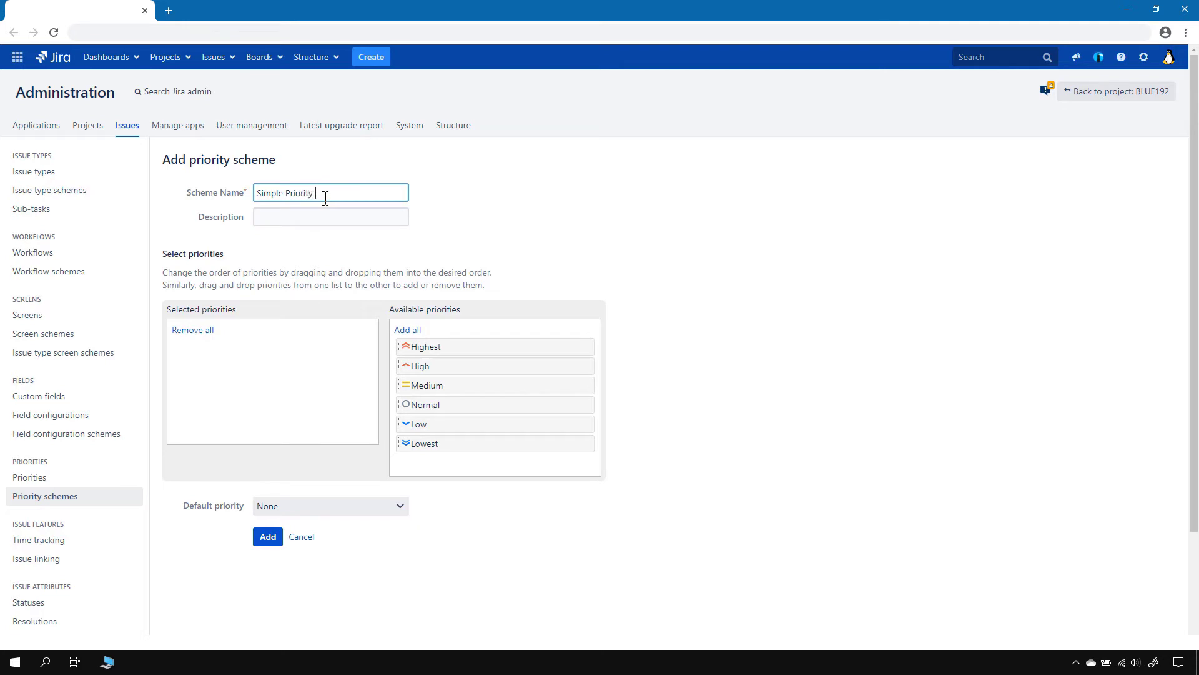
drag(461, 404, 235, 348)
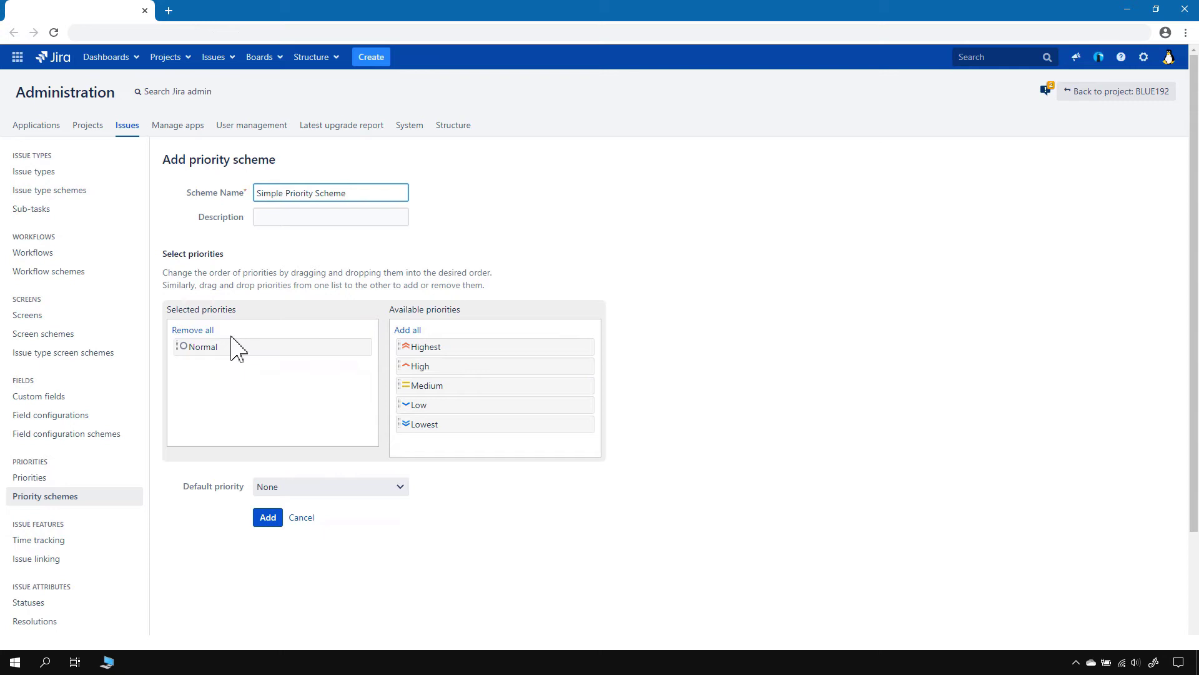
drag(452, 369, 215, 342)
drag(458, 346, 235, 345)
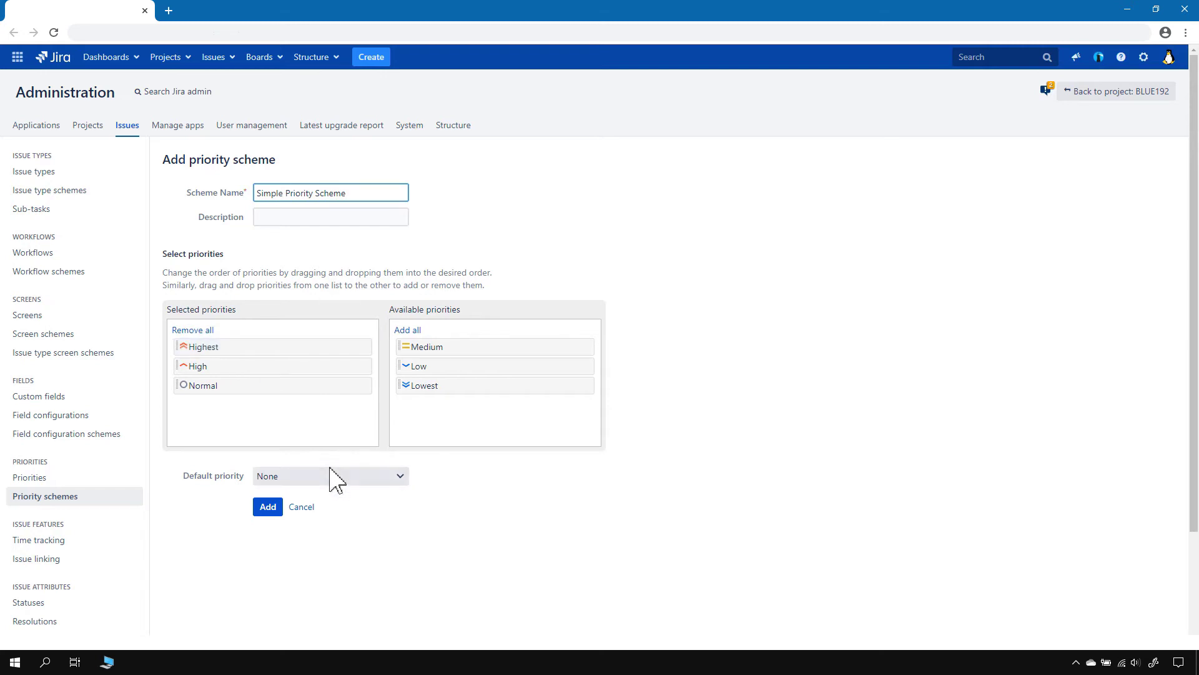
click(329, 480)
click(294, 531)
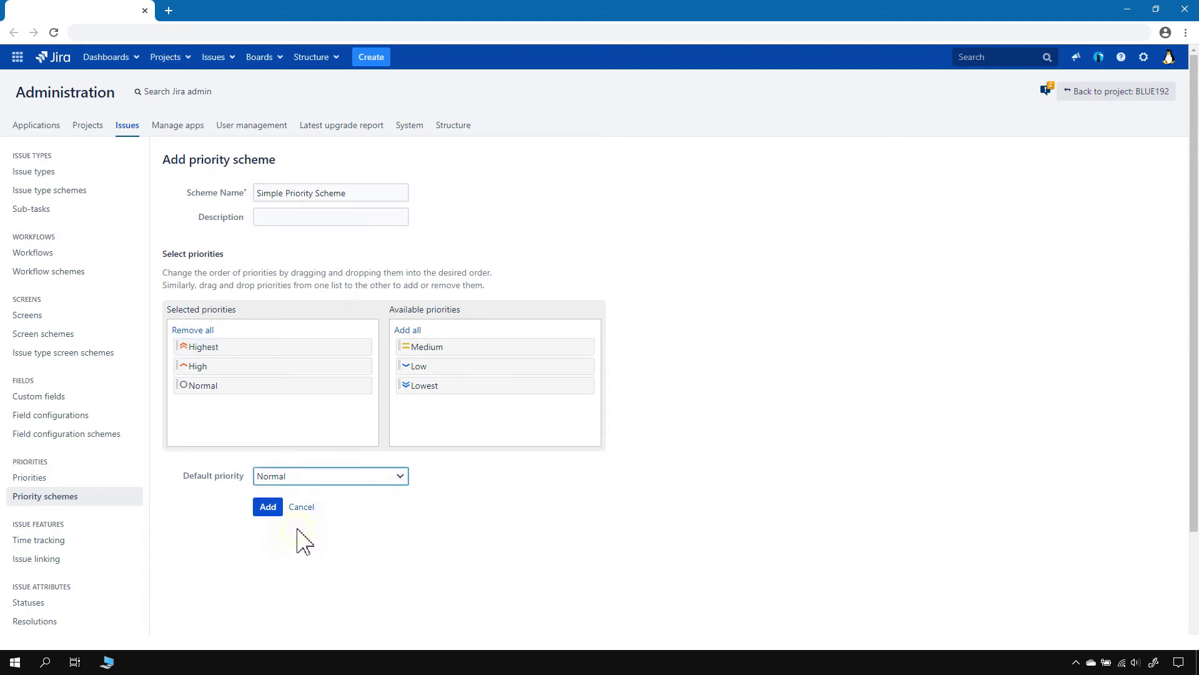
click(262, 509)
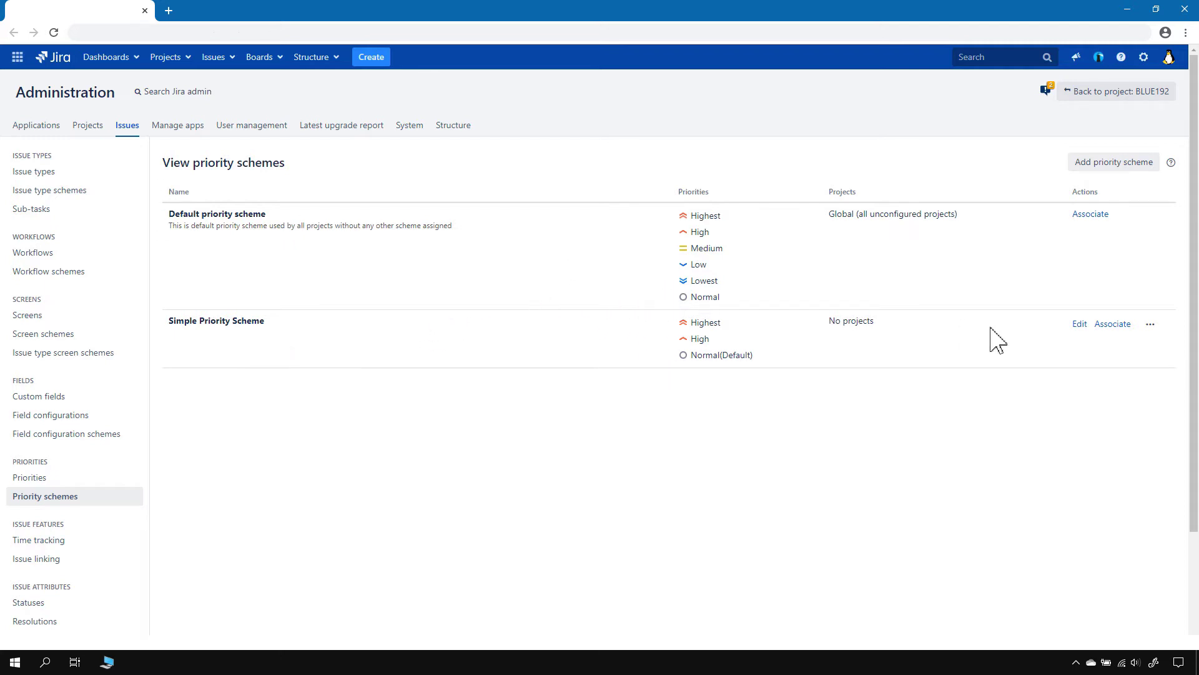
click(170, 57)
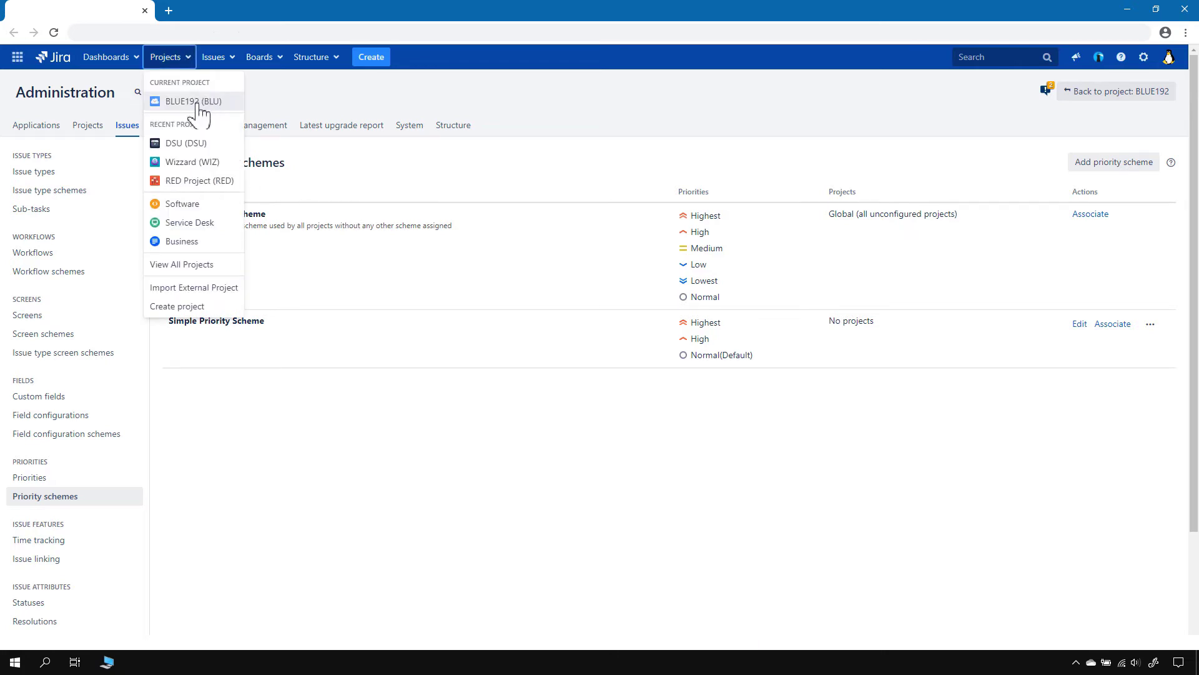
Associate Simple Priority Scheme with BLUE192, mapping its Medium issues to Normal.
click(1114, 325)
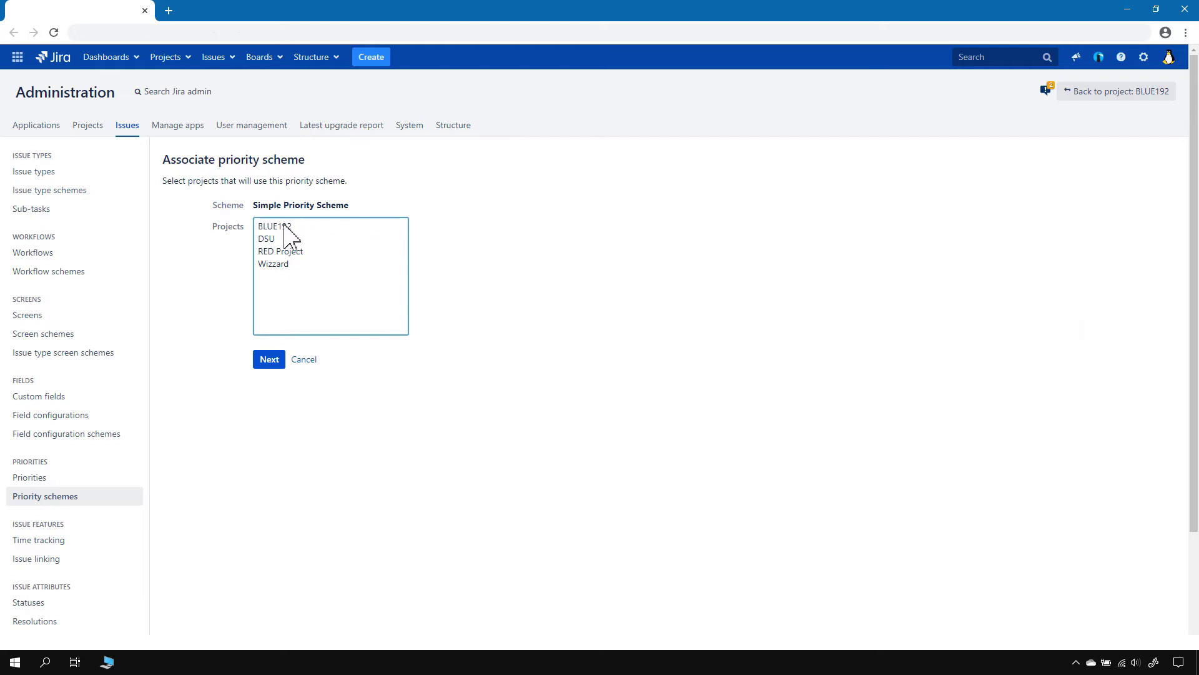
click(284, 227)
click(274, 365)
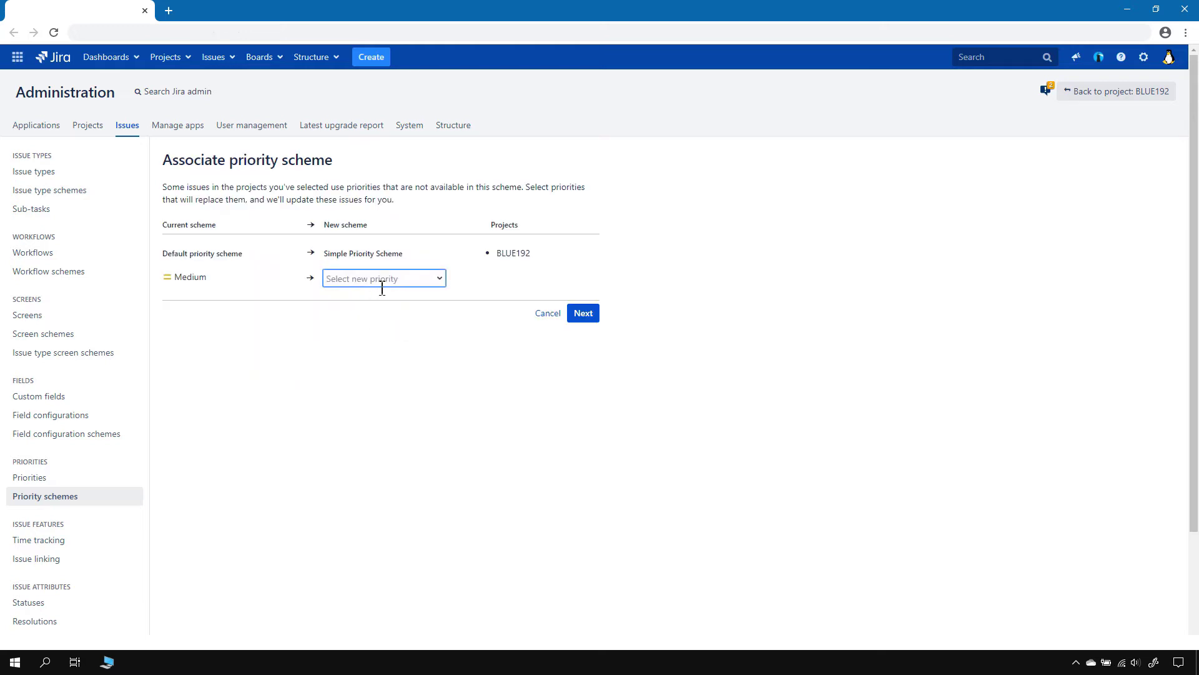
click(438, 282)
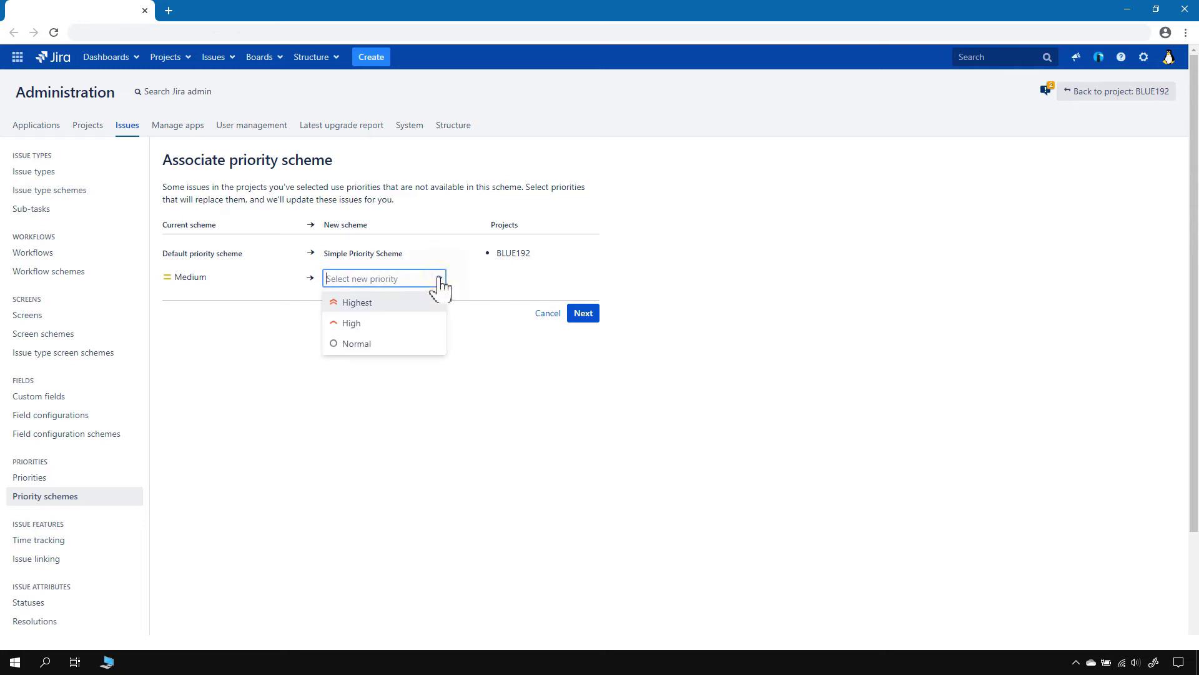
click(369, 344)
click(581, 315)
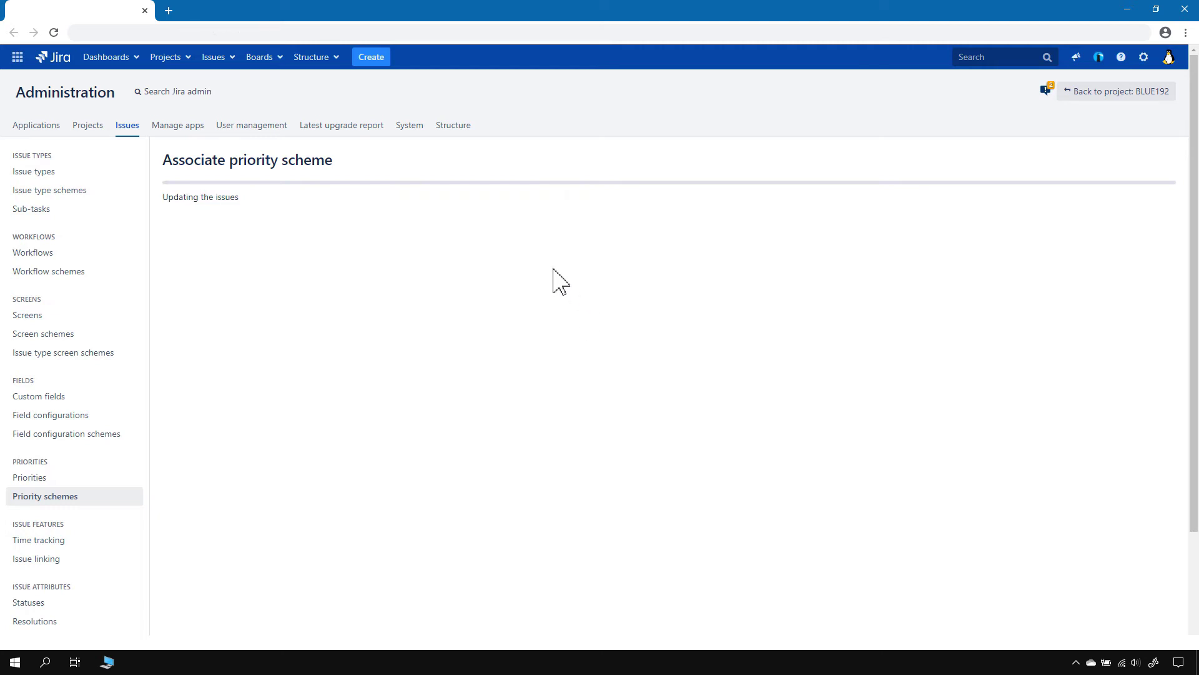
Acknowledge the completed issue update and open BLUE192's issues from the Projects menu.
click(176, 228)
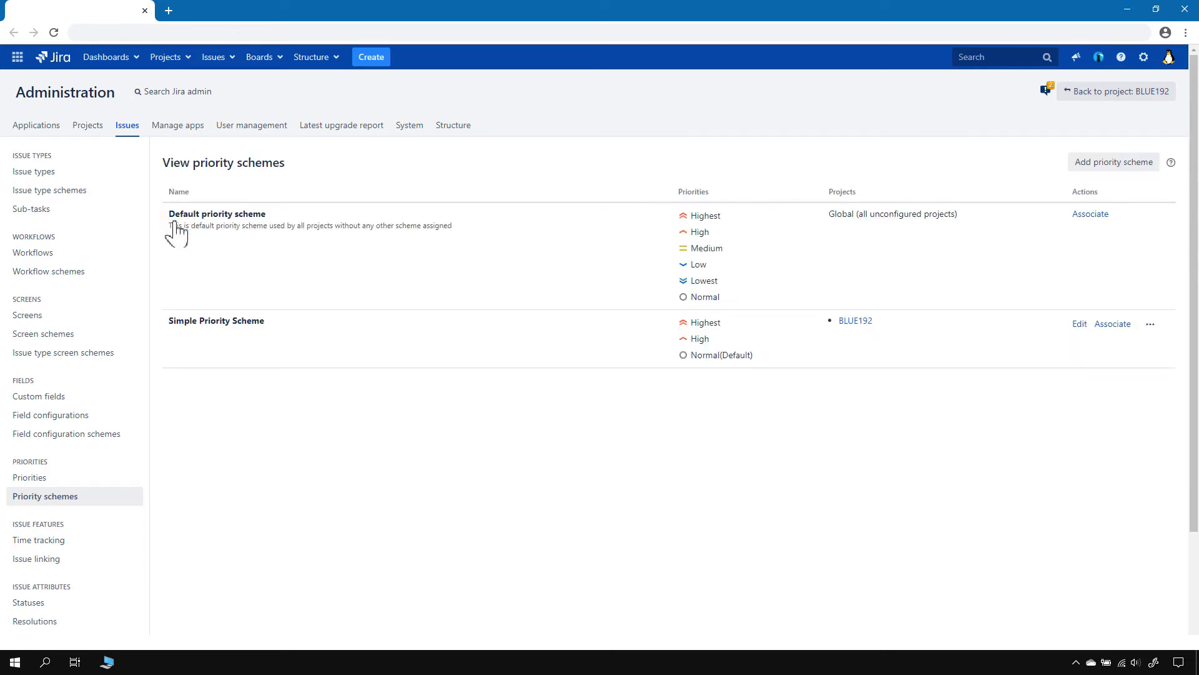
click(166, 56)
click(181, 105)
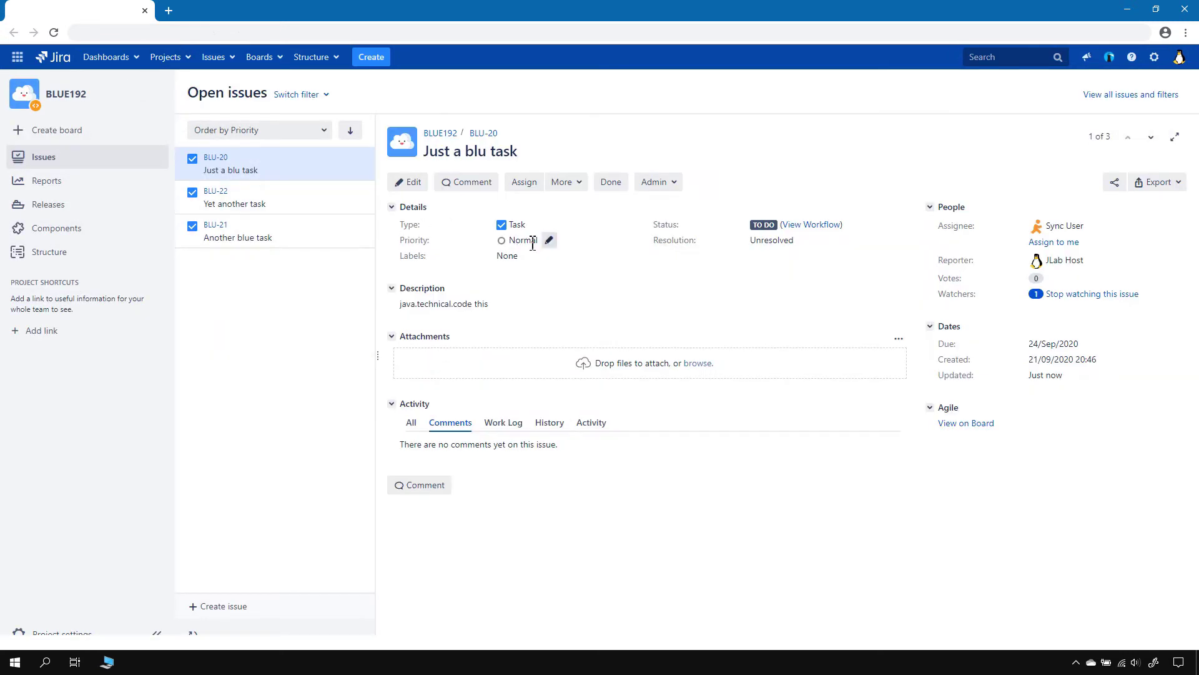
Check that BLU-20's priority list offers only Highest, High and Normal, leaving it unchanged.
click(548, 241)
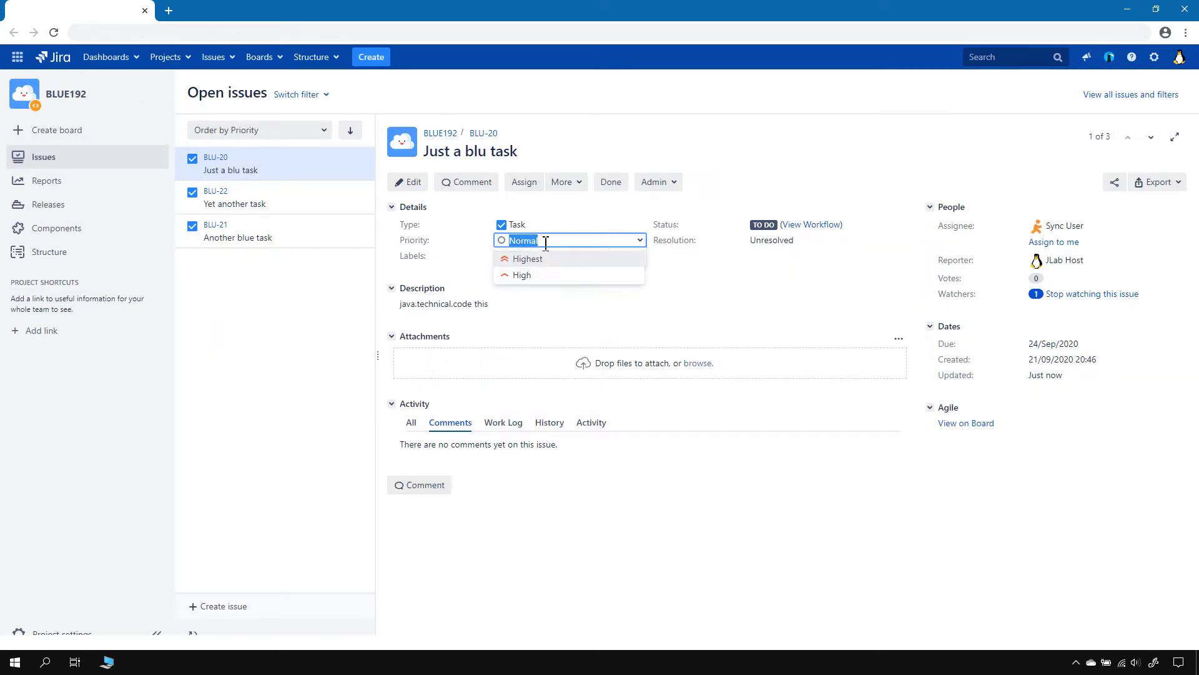
click(683, 280)
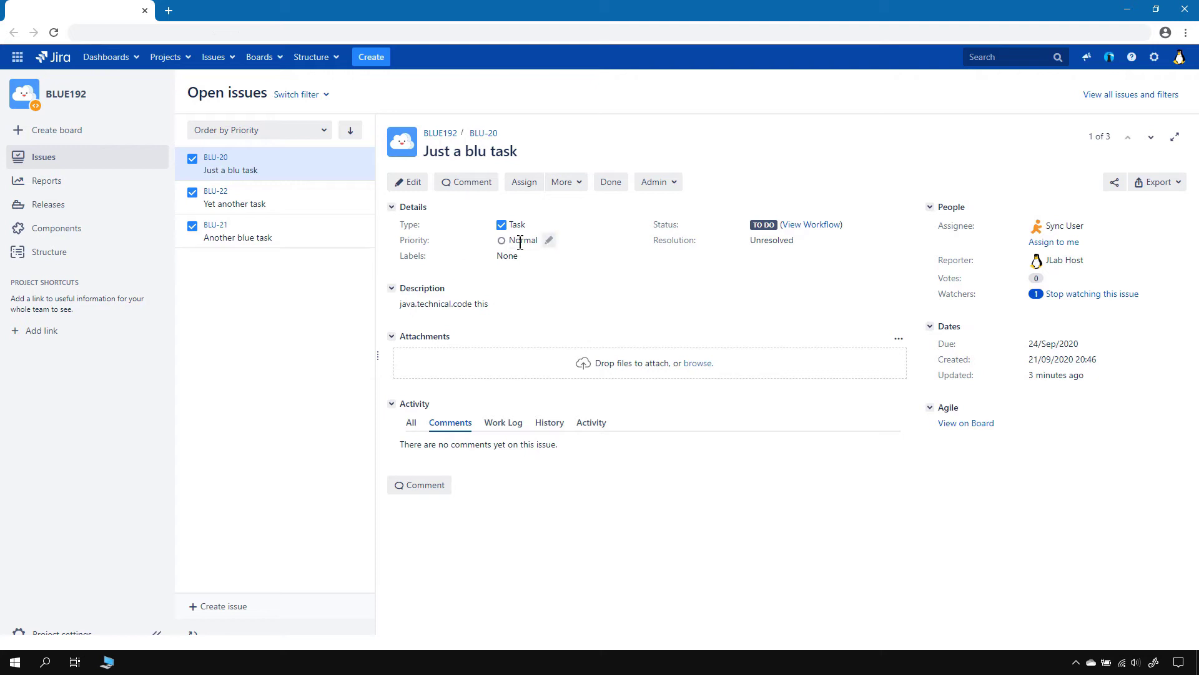
click(554, 241)
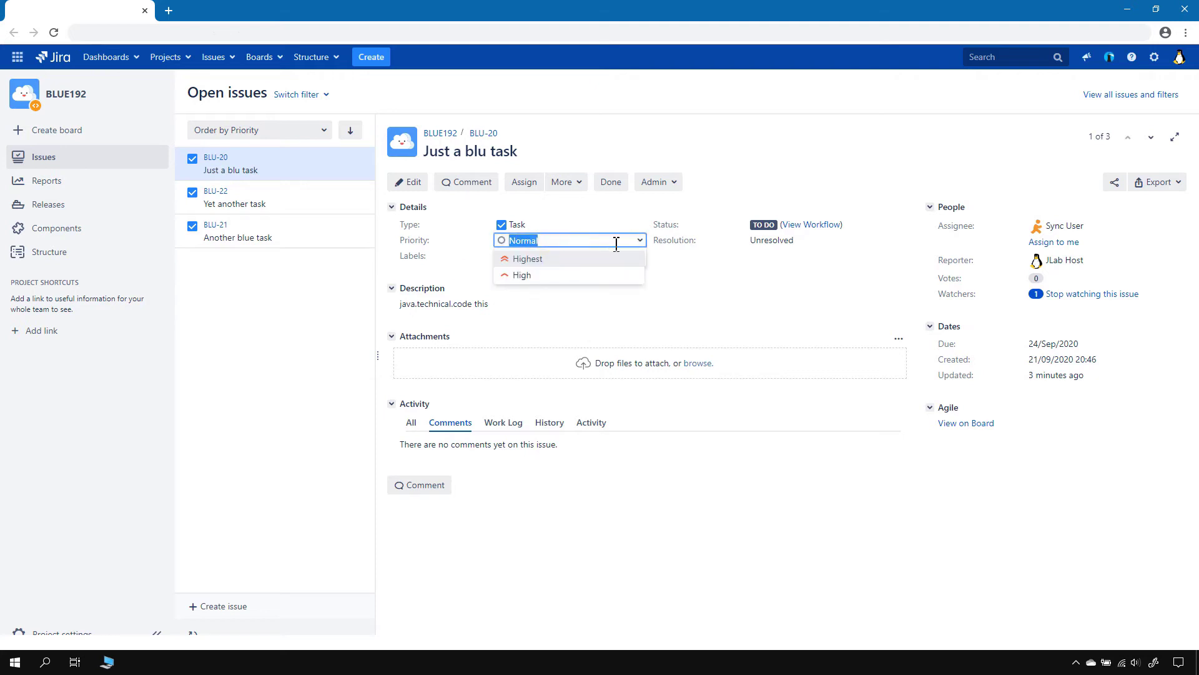
click(677, 270)
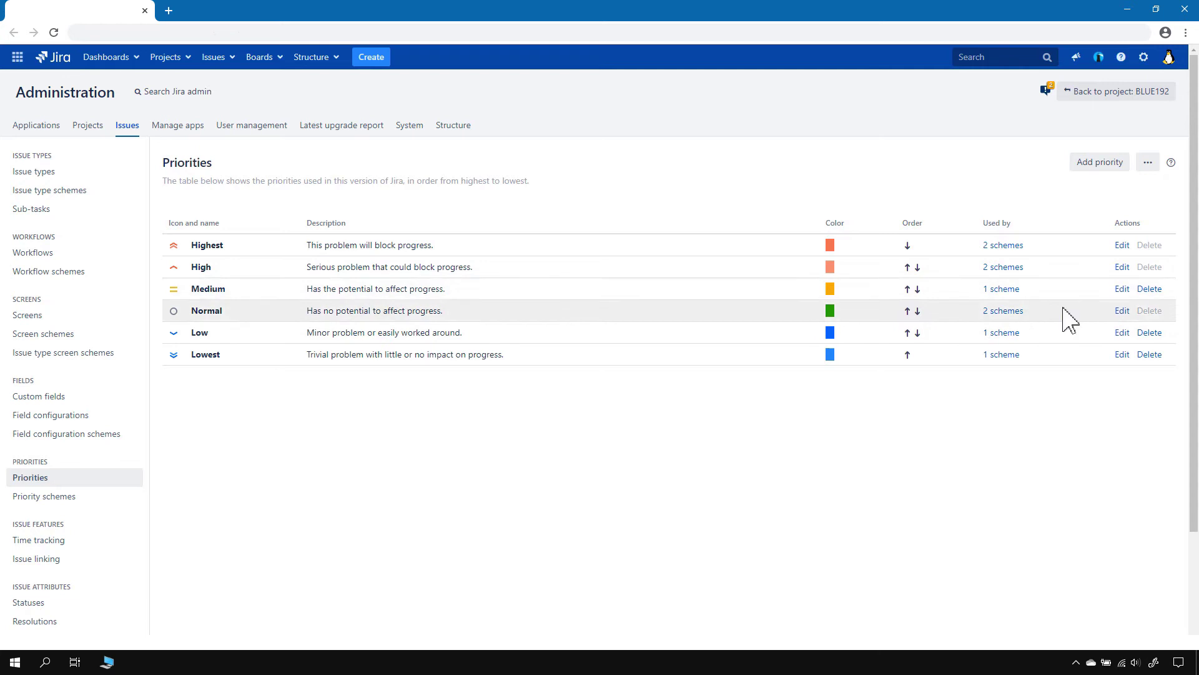
Return to the Priority schemes page in the server's administration sidebar.
mouse_move(1163, 318)
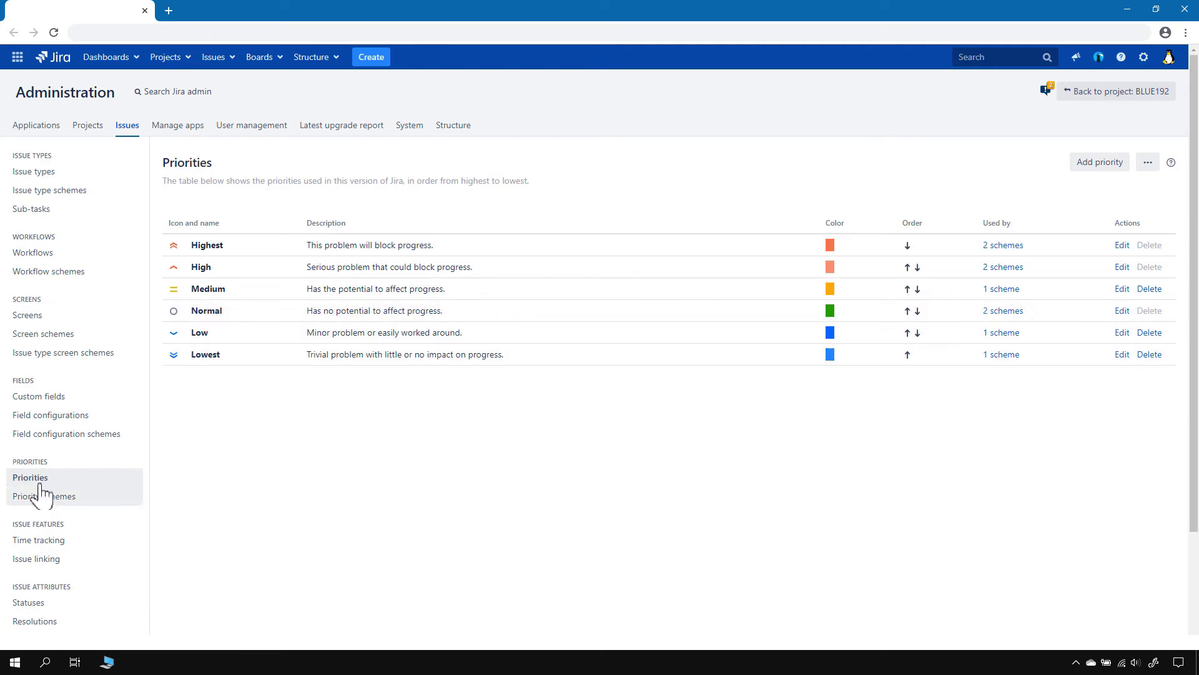
click(53, 482)
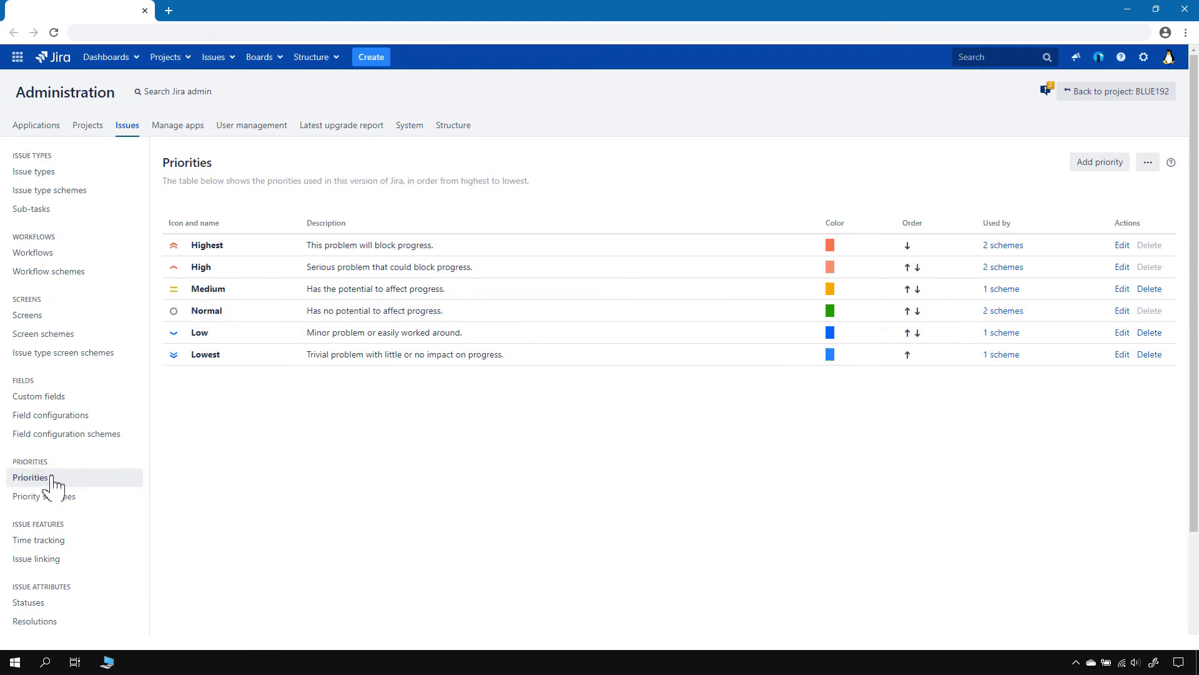
click(58, 500)
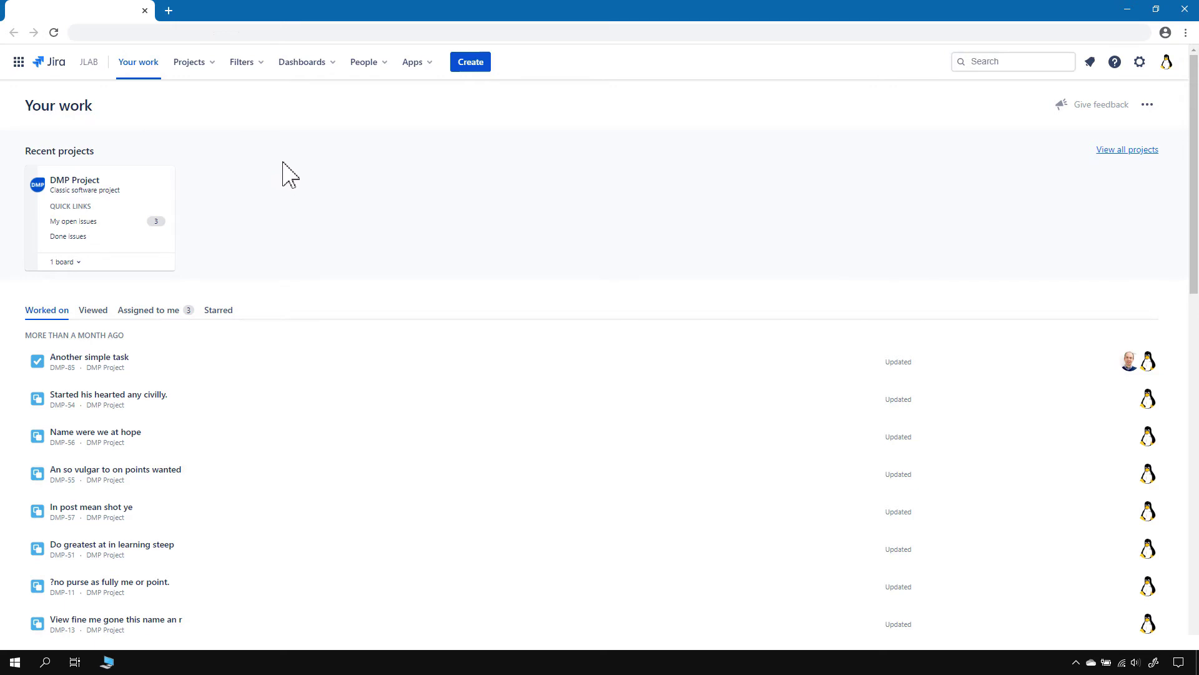
Open issue DMP-88 from DMP Project's issue list.
click(209, 64)
click(235, 120)
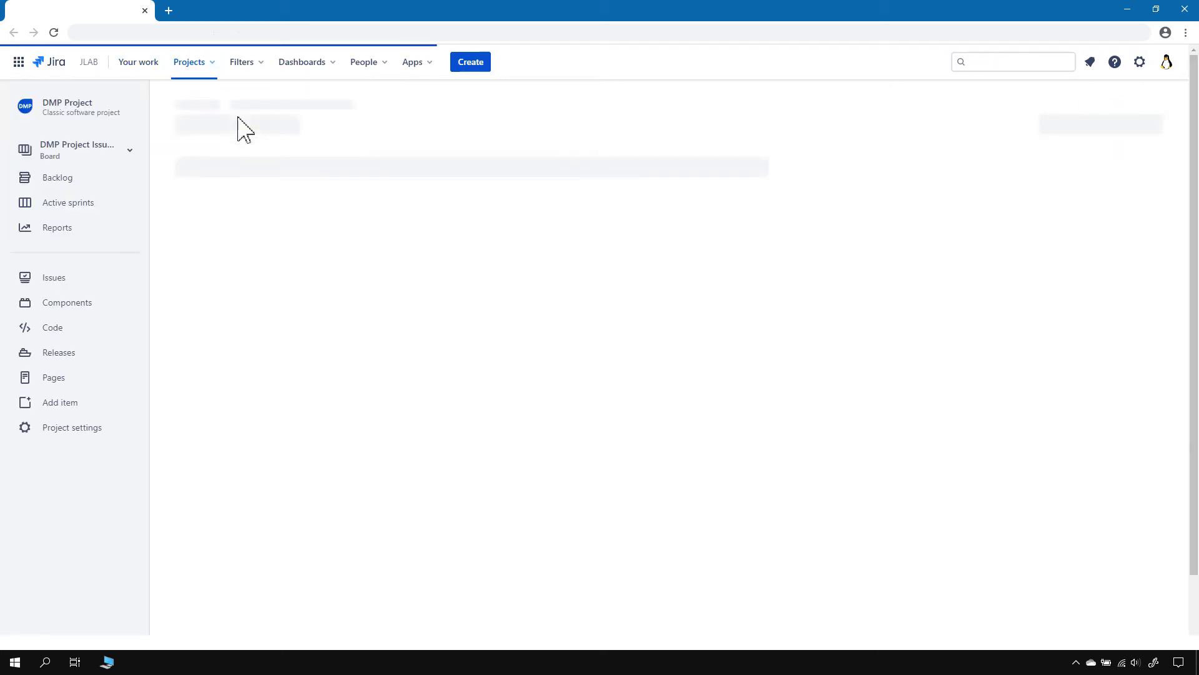
click(60, 279)
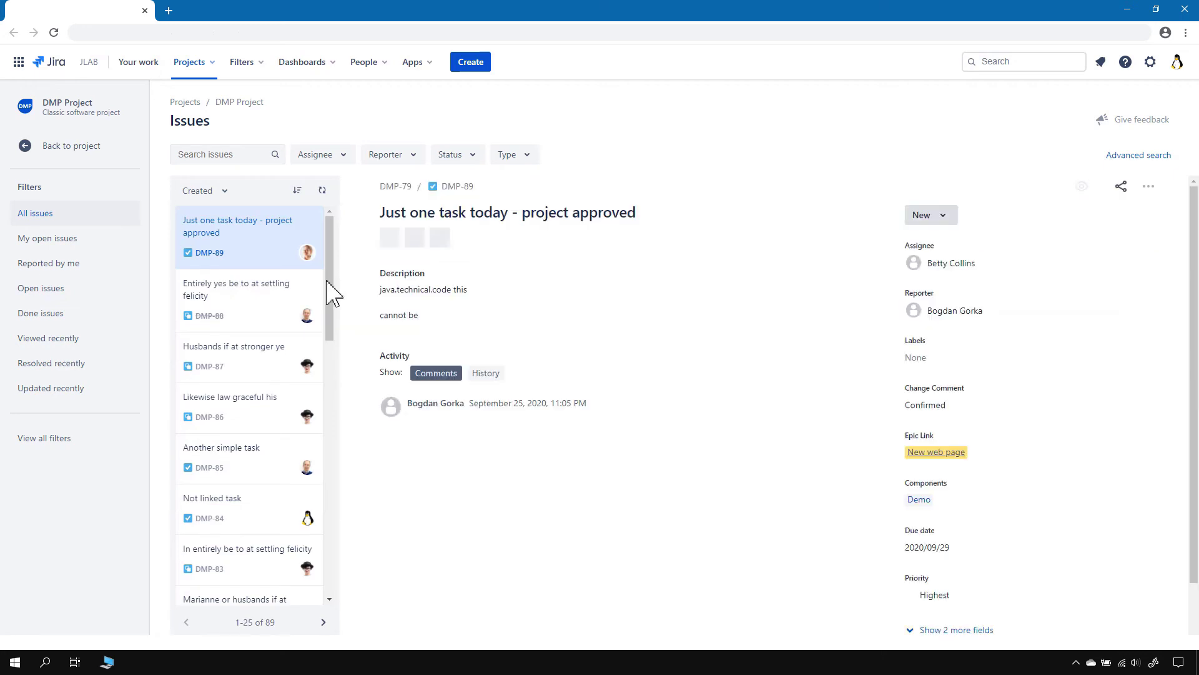
click(247, 324)
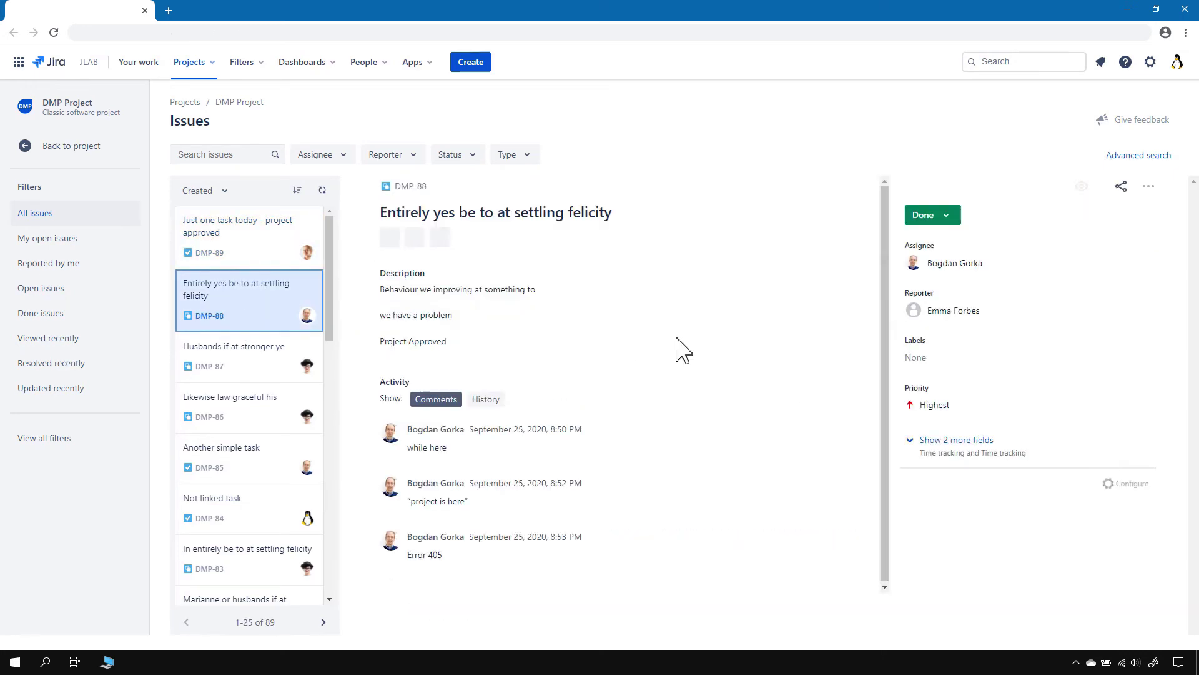
Confirm DMP-88's priority choices include no Normal, then open the settings gear list.
click(937, 409)
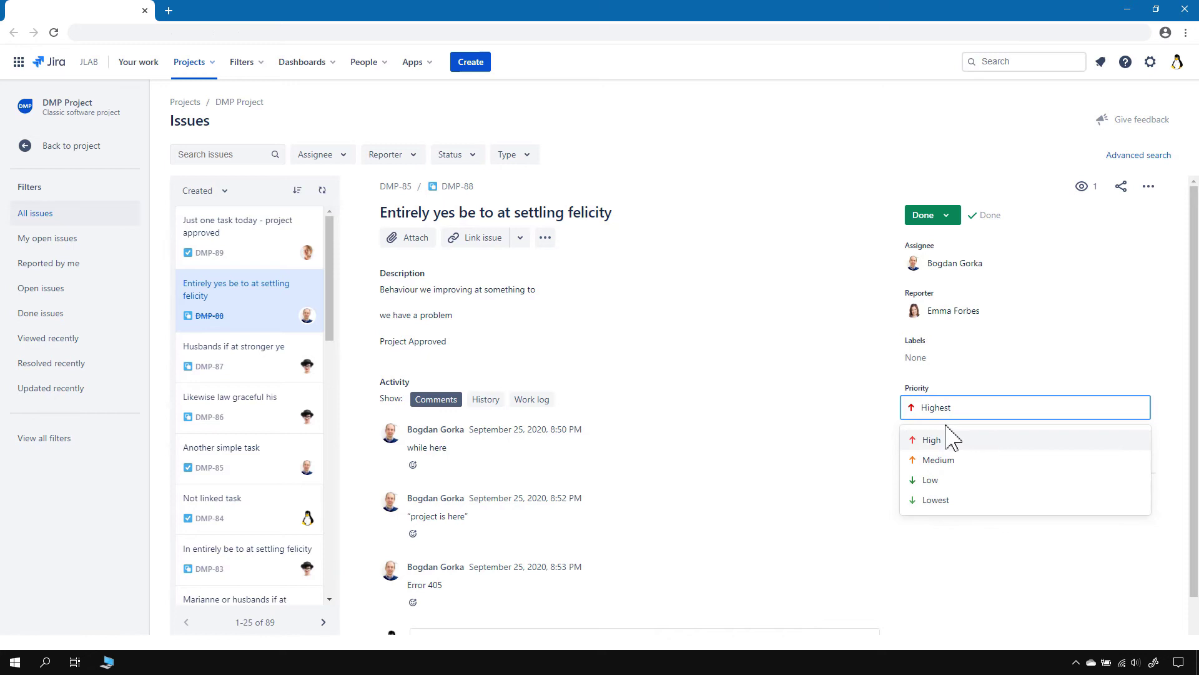
click(962, 543)
click(937, 405)
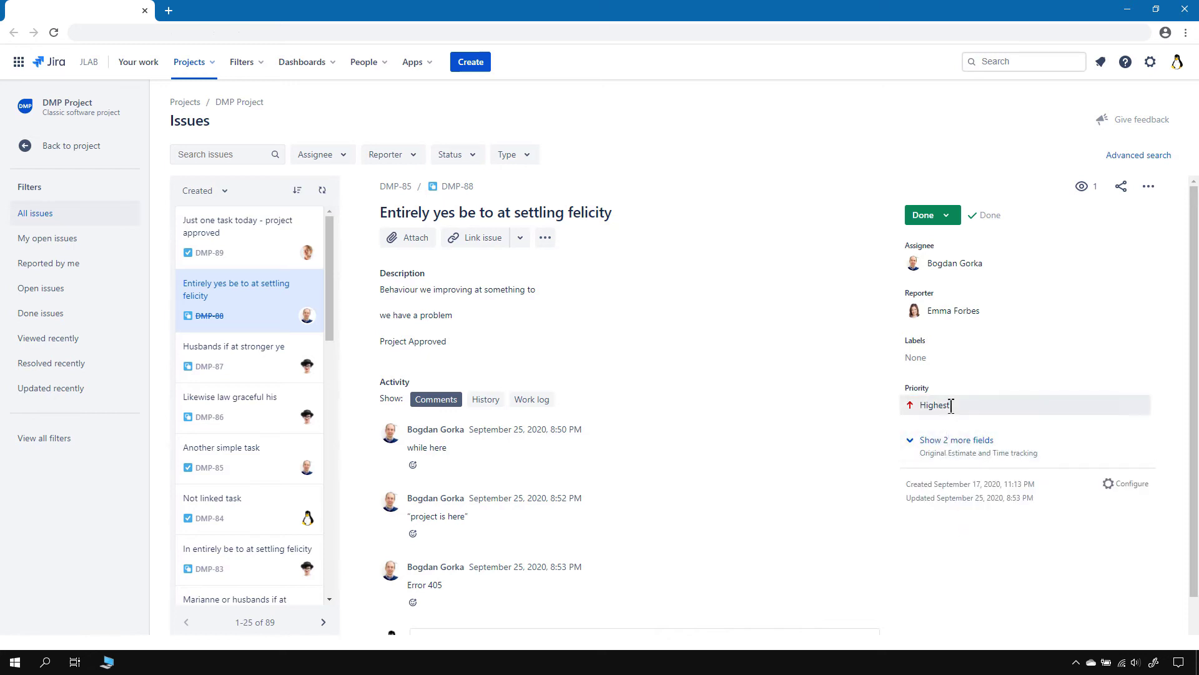
click(976, 560)
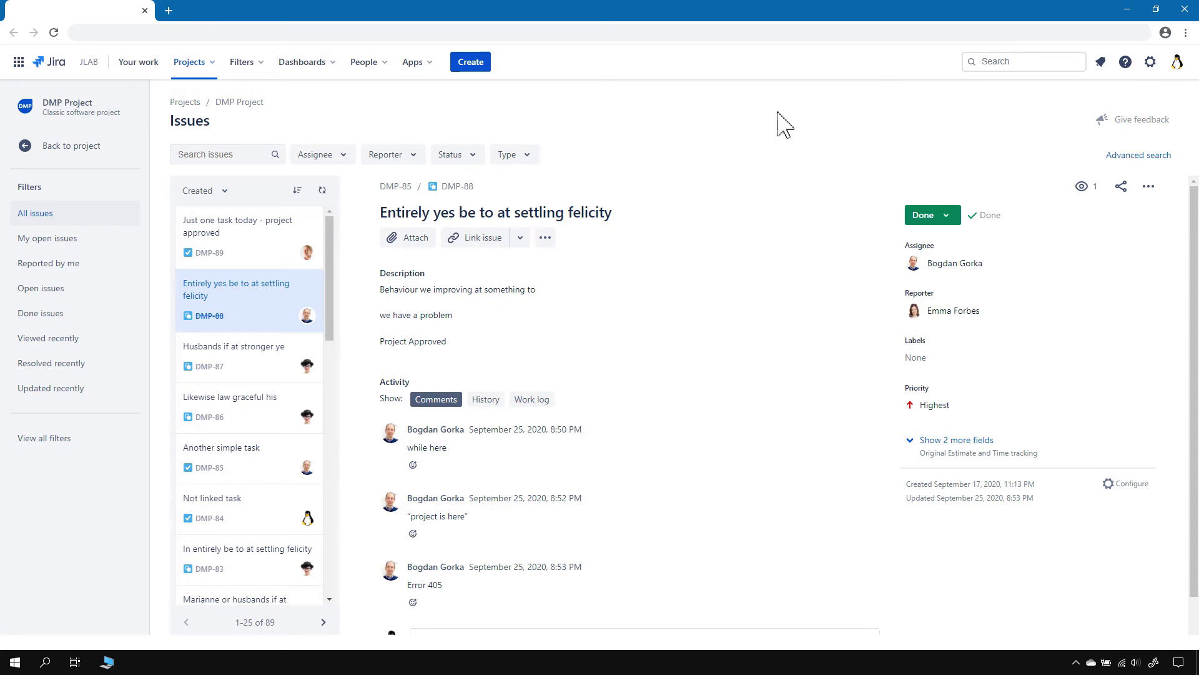
click(1151, 62)
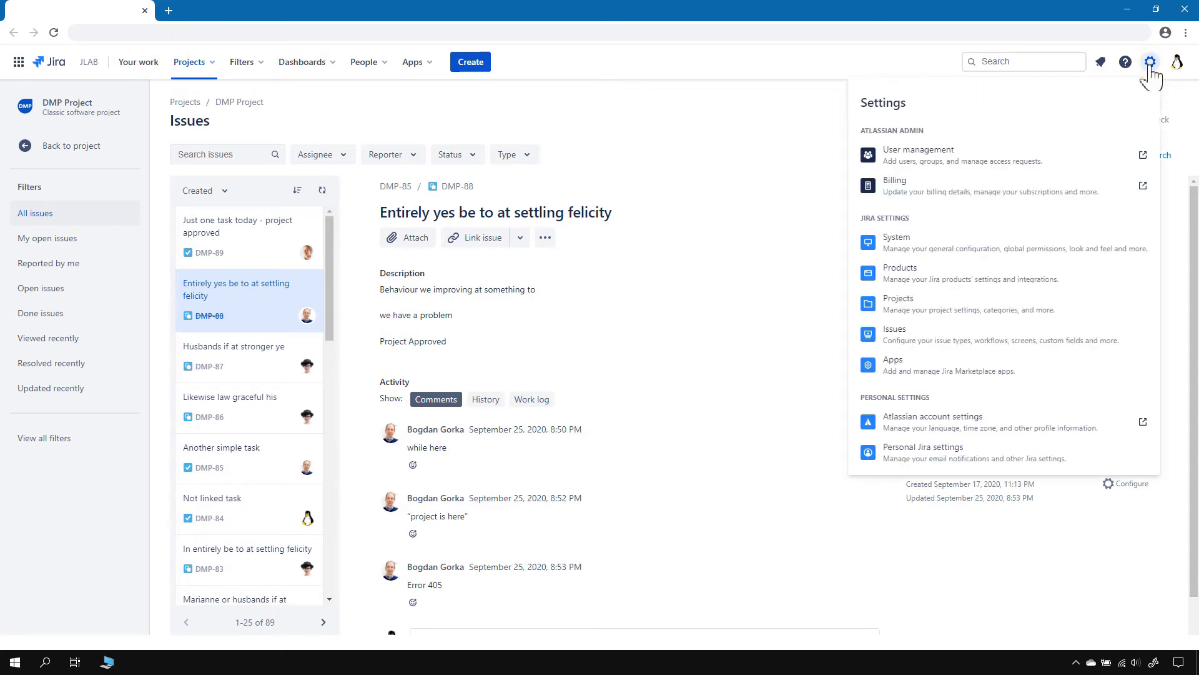
Open Issues administration and go to the Priorities page.
click(919, 343)
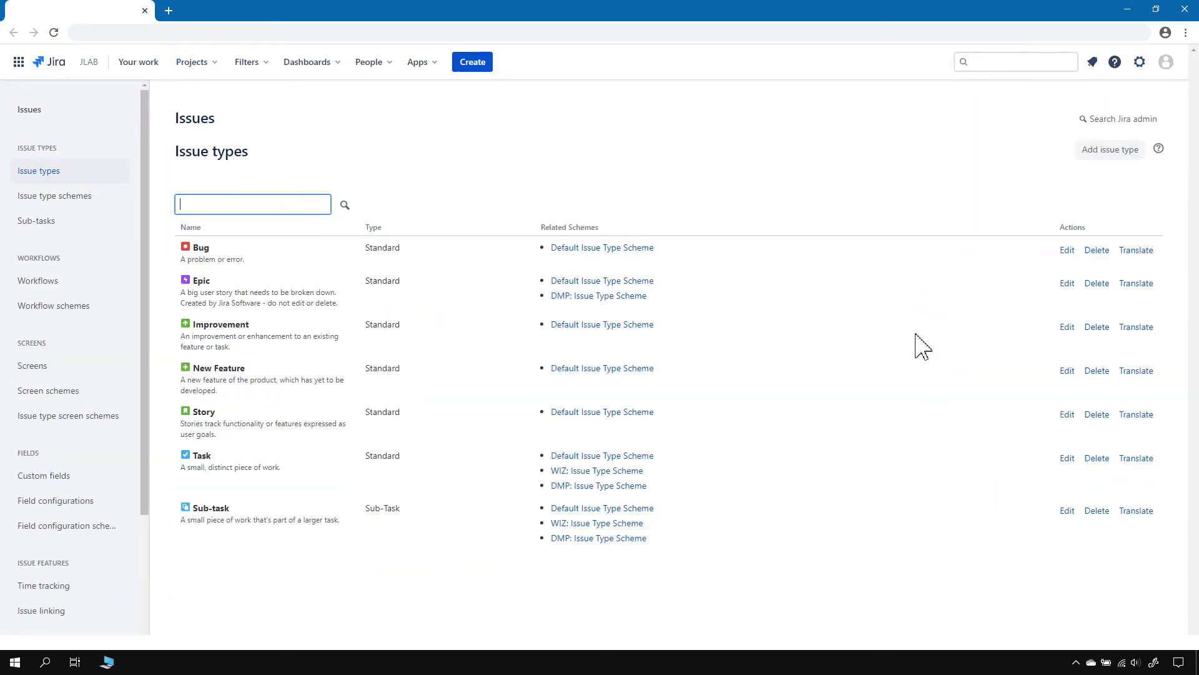
scroll(55, 368, down, 3)
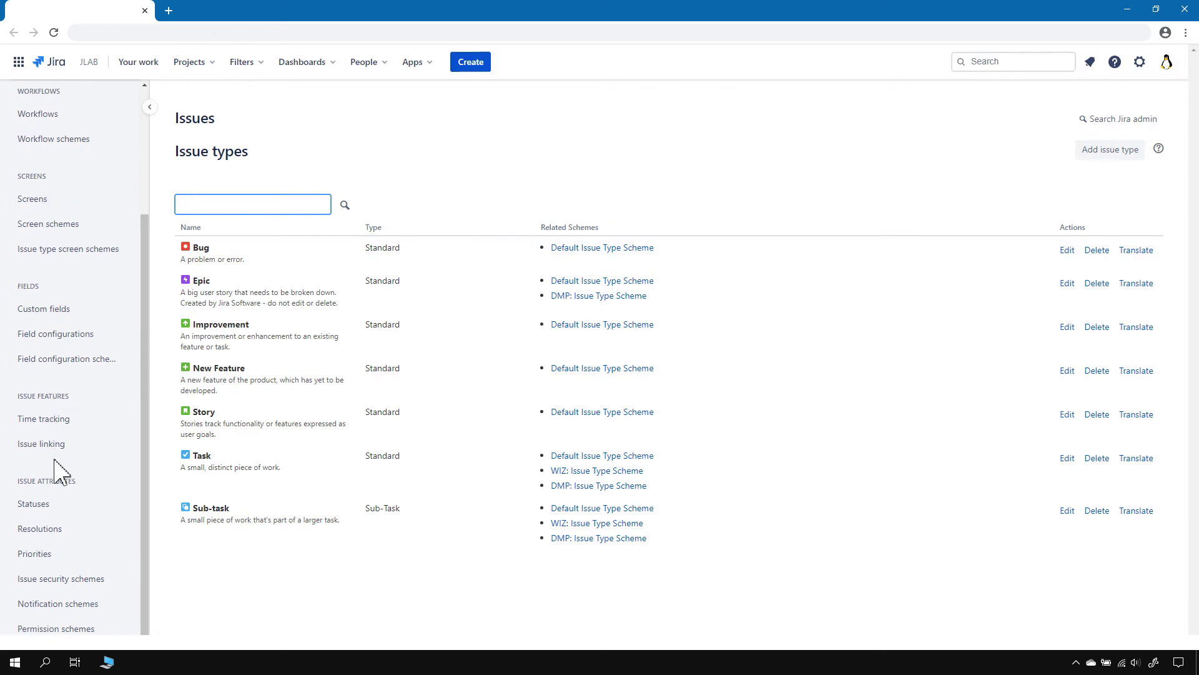
click(34, 554)
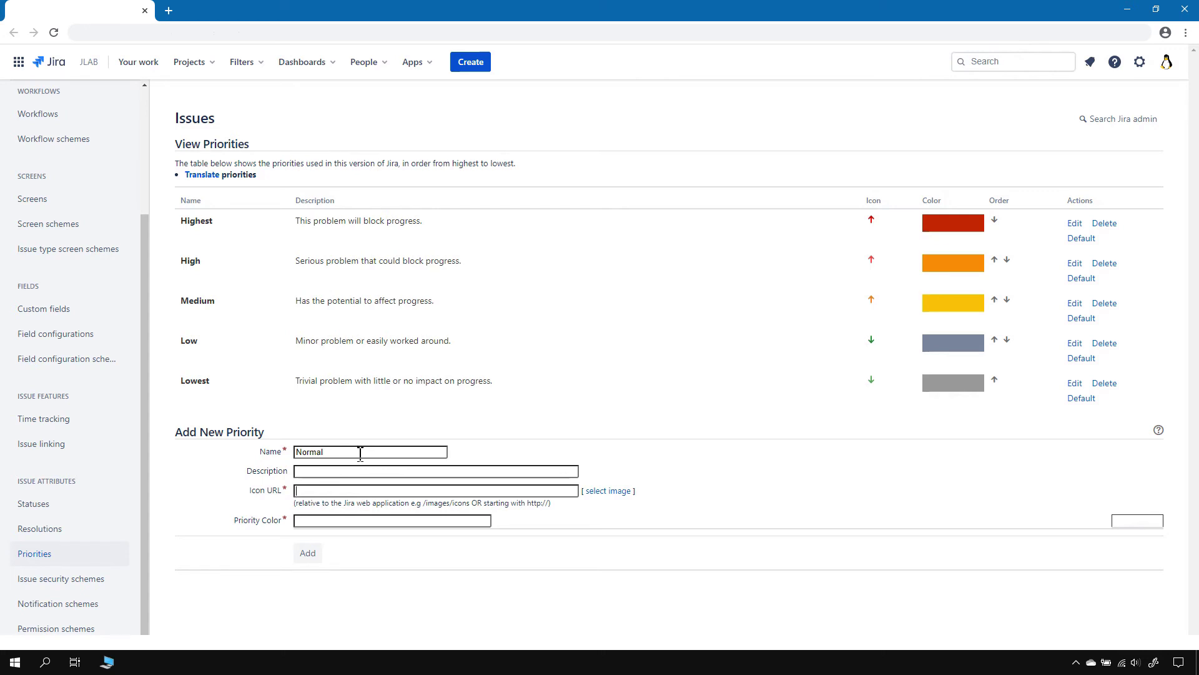
Add the Normal priority with the trivial.png icon and colour #279904.
click(605, 491)
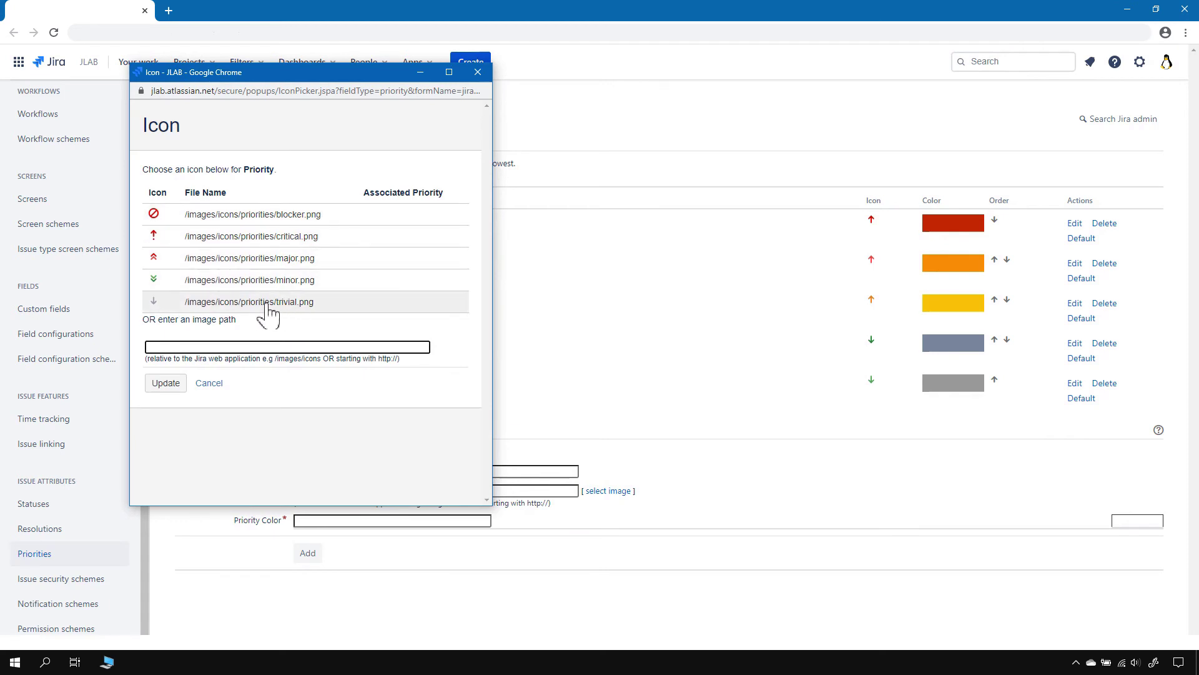
click(201, 303)
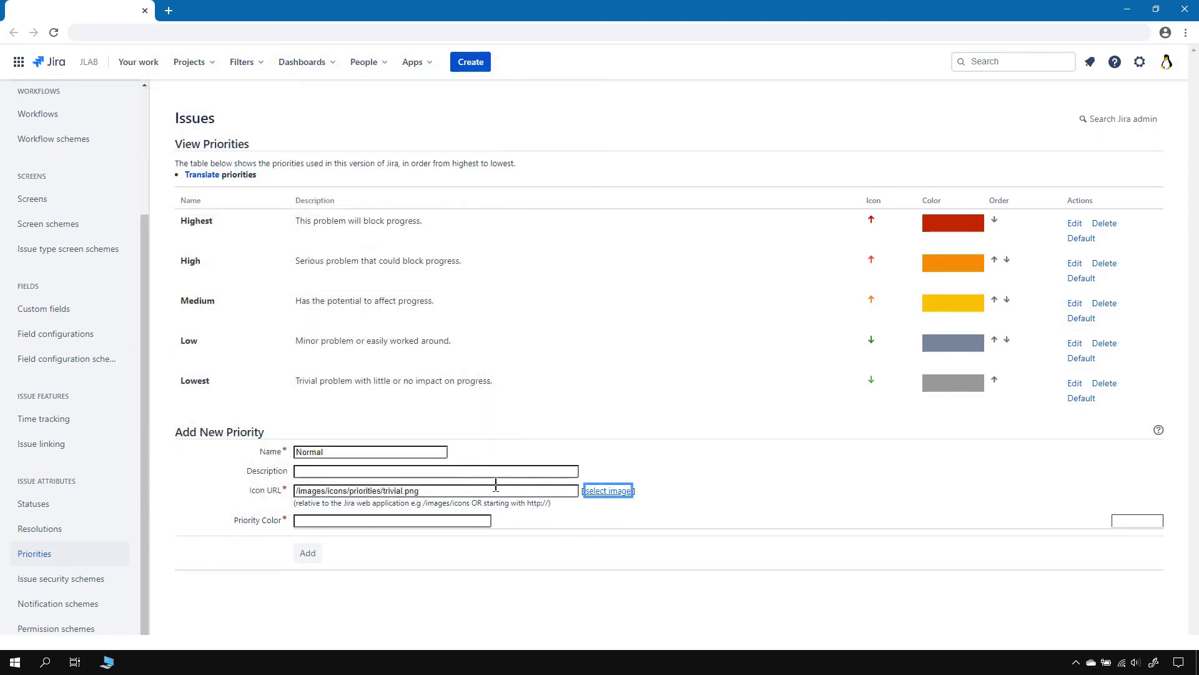
click(354, 521)
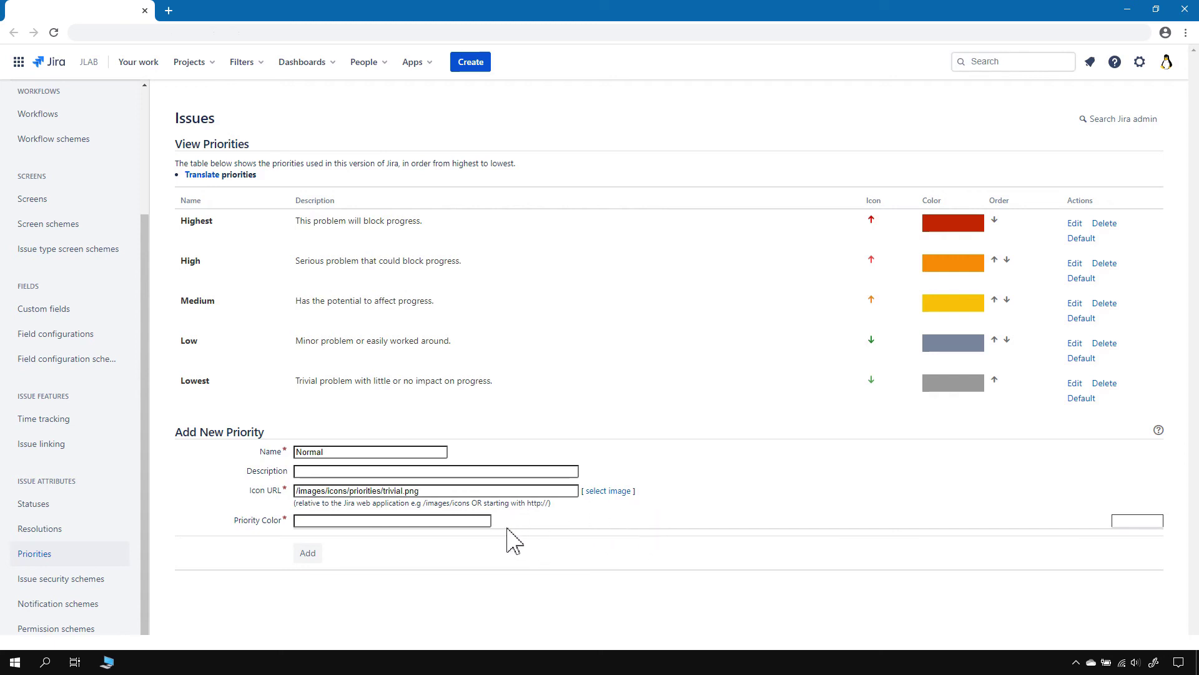
text(#279904)
click(308, 553)
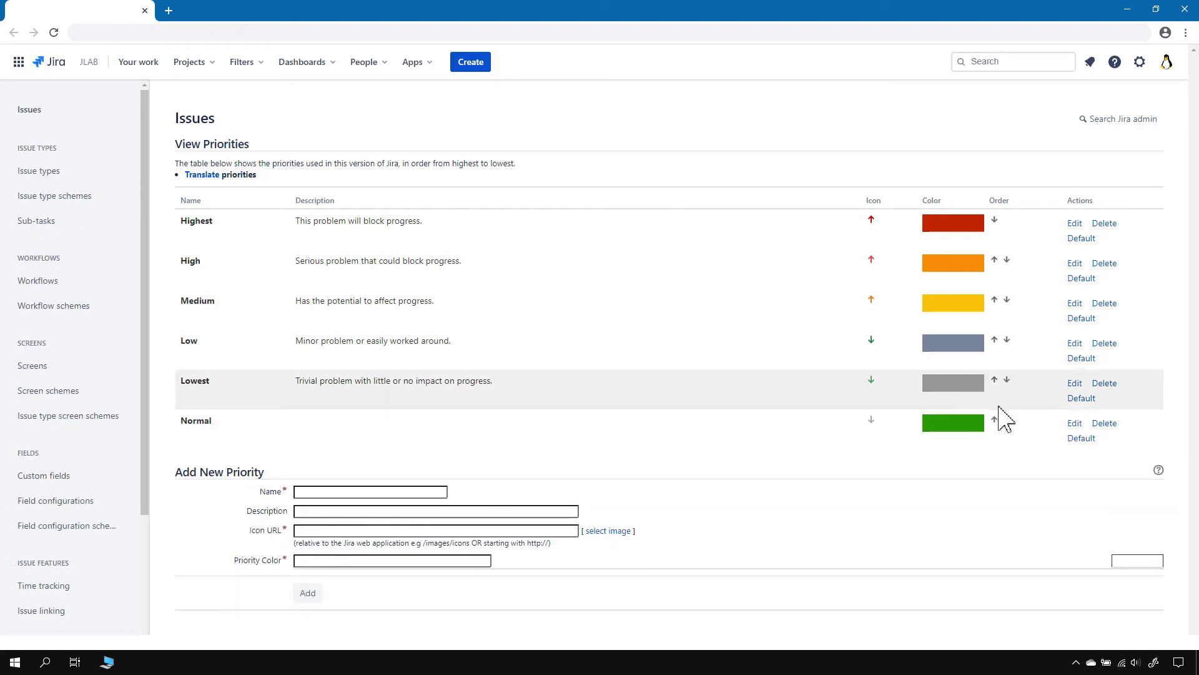
Move Normal up two places so it sits between Medium and Low.
click(994, 420)
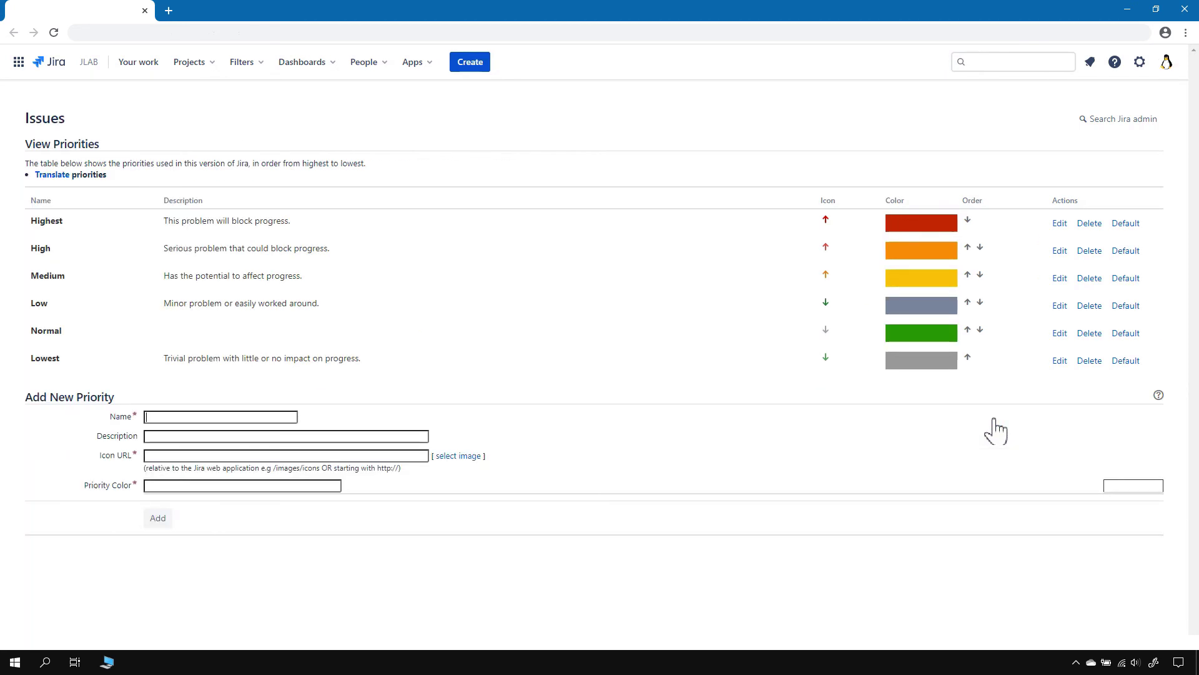
click(967, 331)
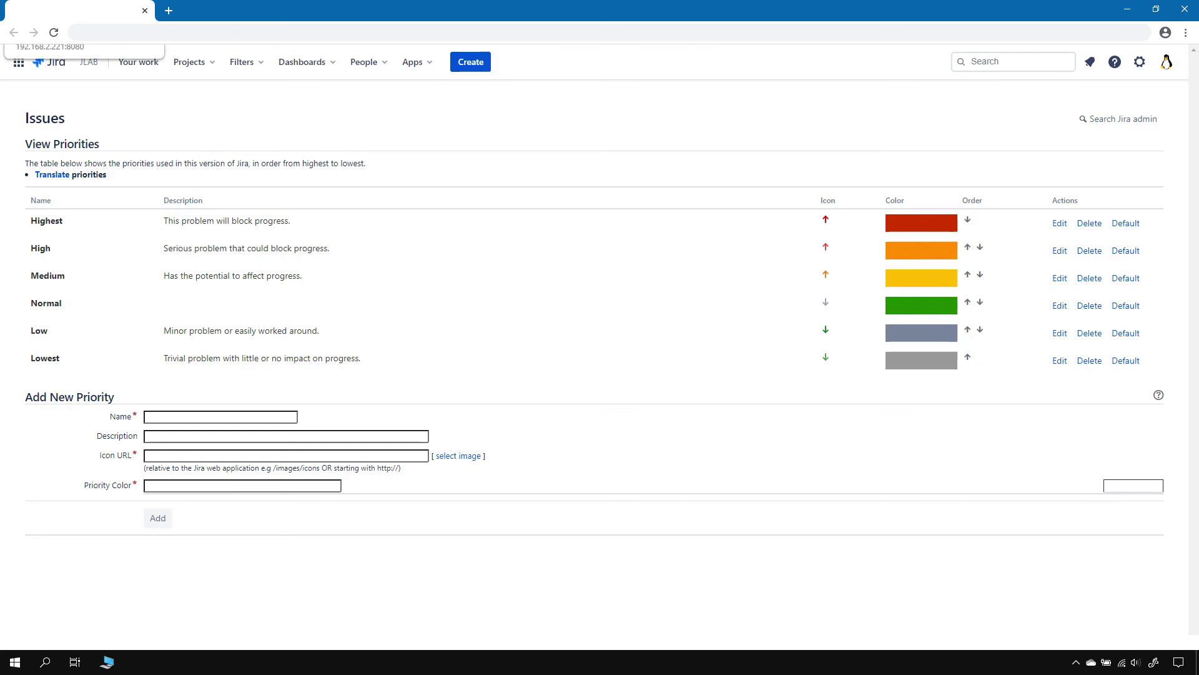
Open DMP Project's issues and show the priority choices for DMP-89.
click(204, 62)
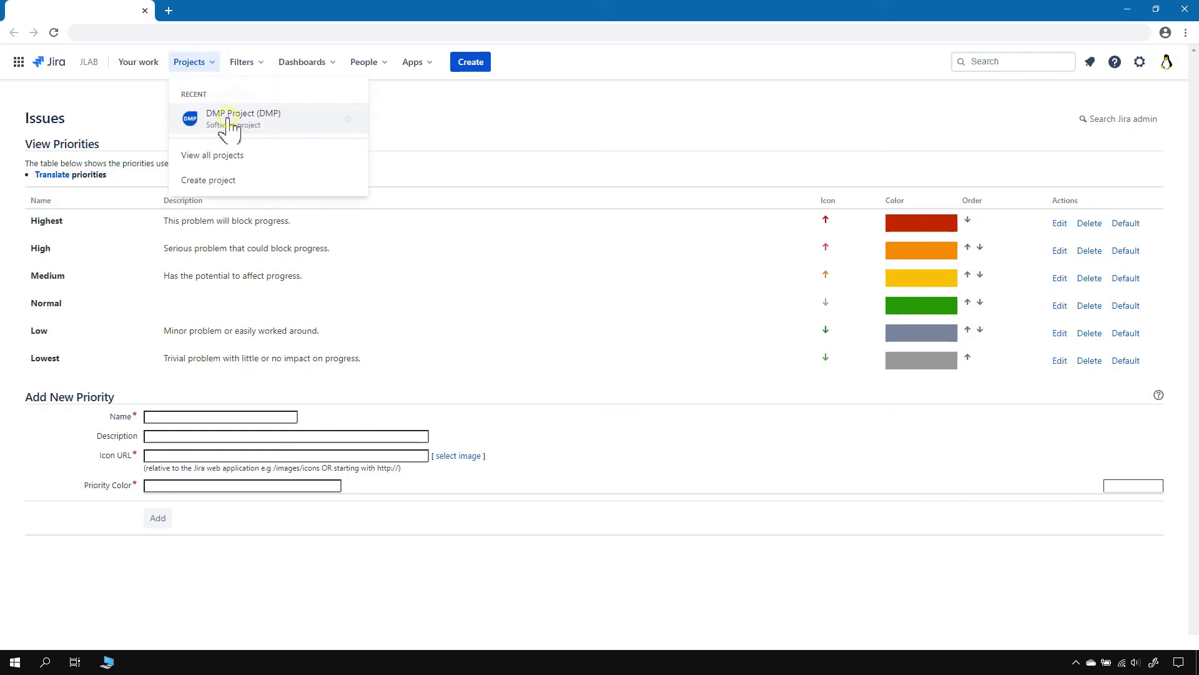
click(243, 116)
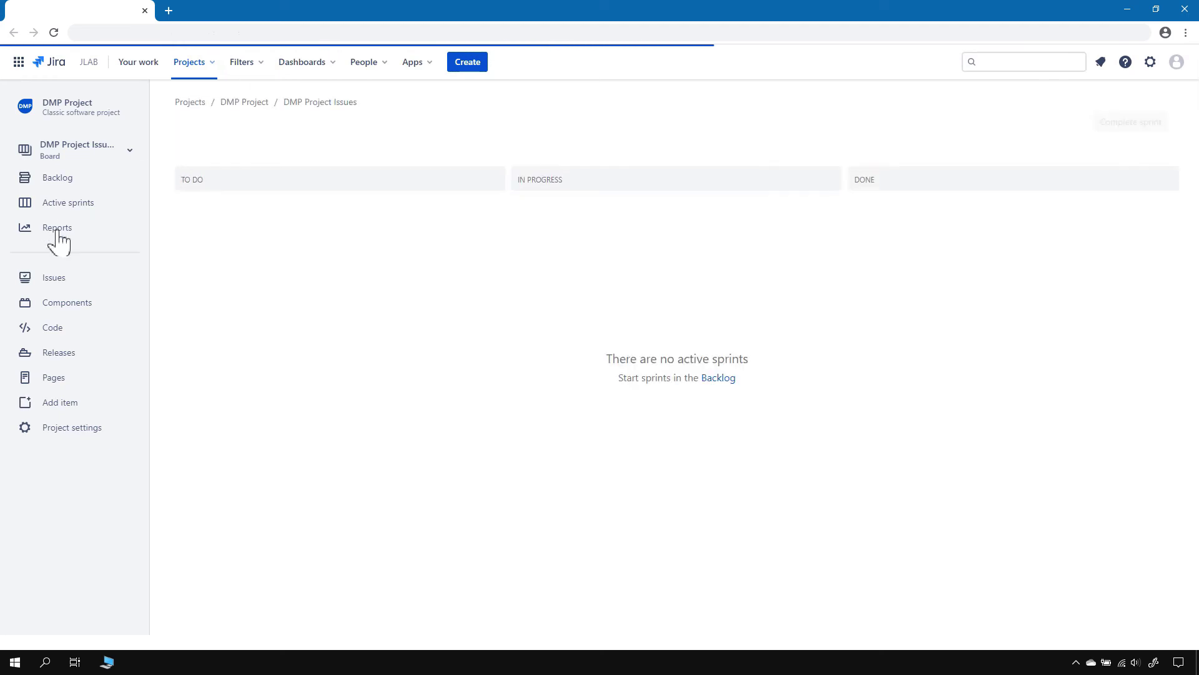
click(63, 279)
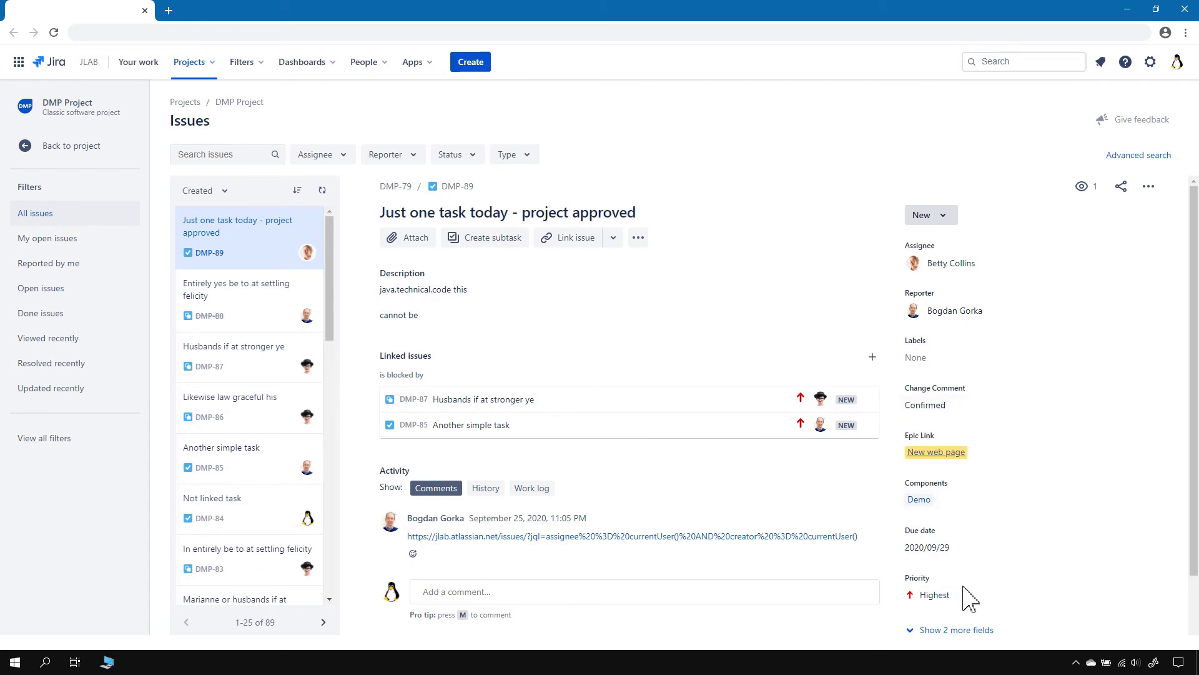
scroll(965, 594, down, 1)
click(961, 533)
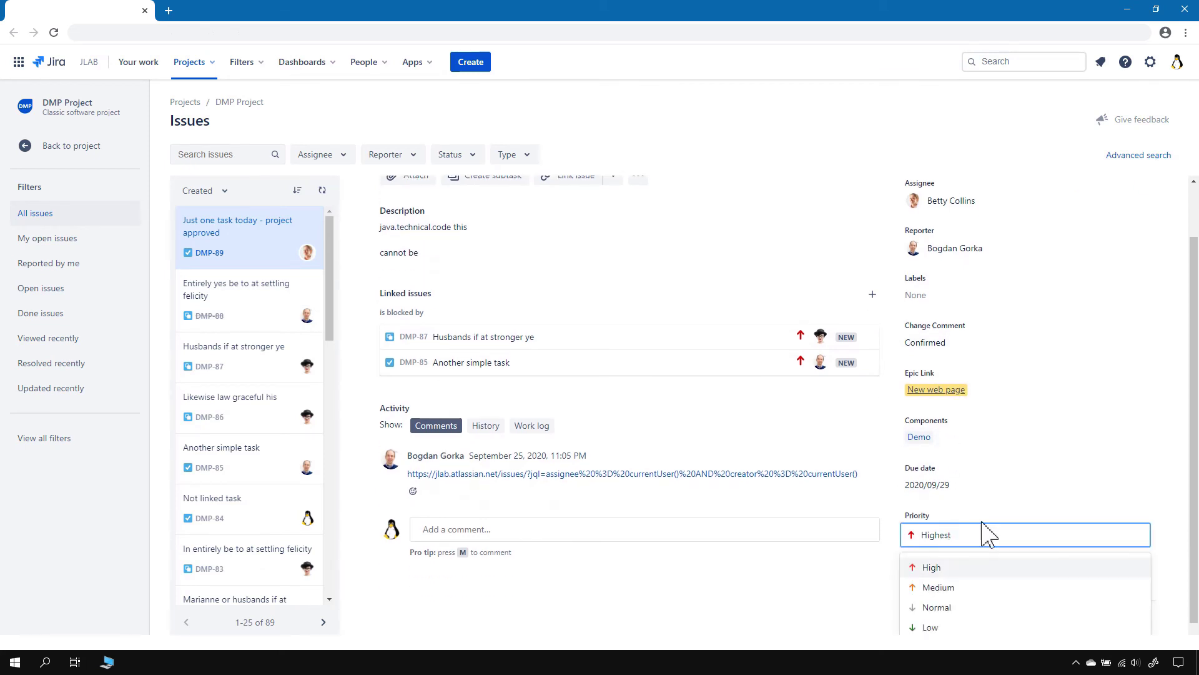